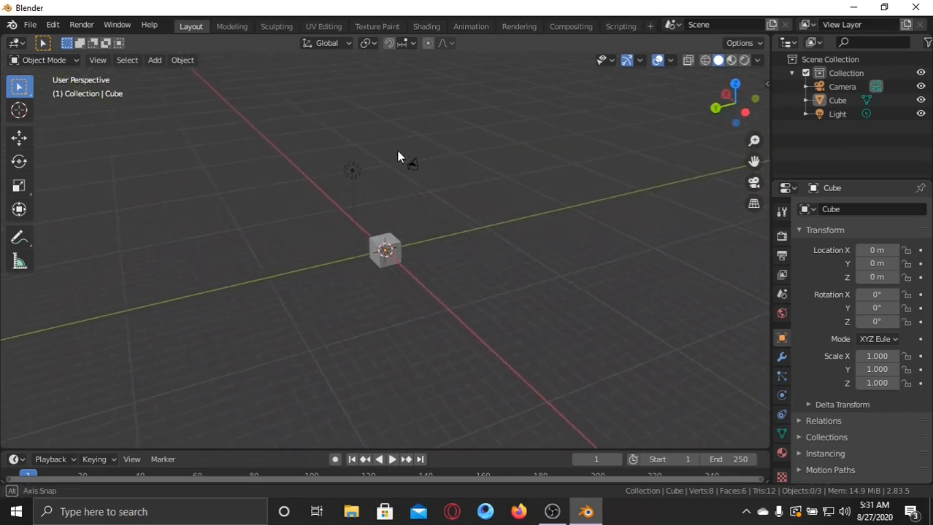
Delete the default camera, cube and light from the scene.
{"action": "left_click_drag", "start_coordinate": [454, 144], "coordinate": [212, 259]}
{"action": "key", "text": "Delete"}
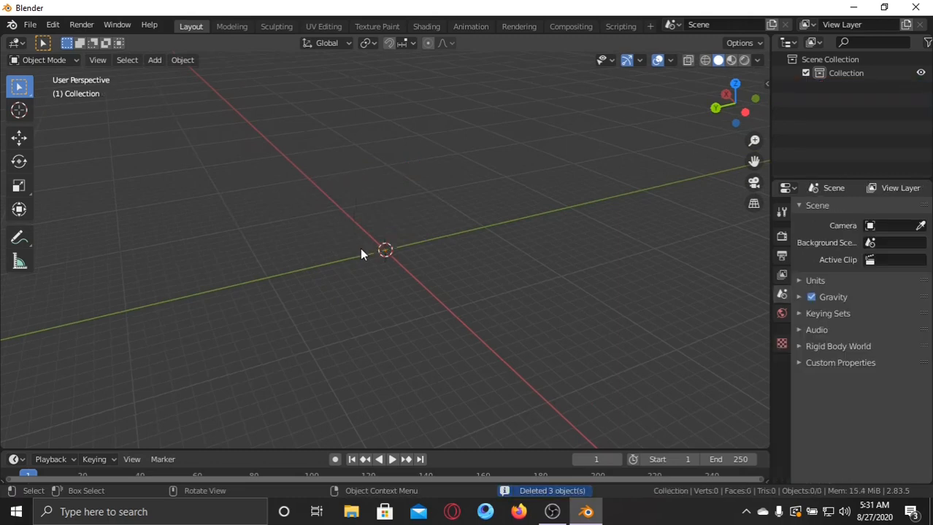
Add an Ico Sphere mesh at the world origin.
{"action": "middle_click_drag", "start_coordinate": [431, 163], "coordinate": [399, 194]}
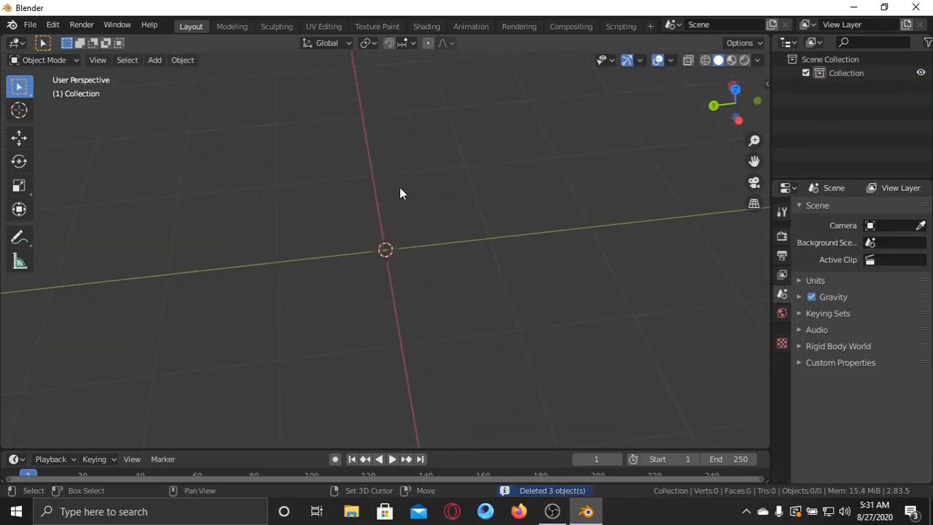
{"action": "key", "text": "shift+a"}
{"action": "mouse_move", "coordinate": [398, 187]}
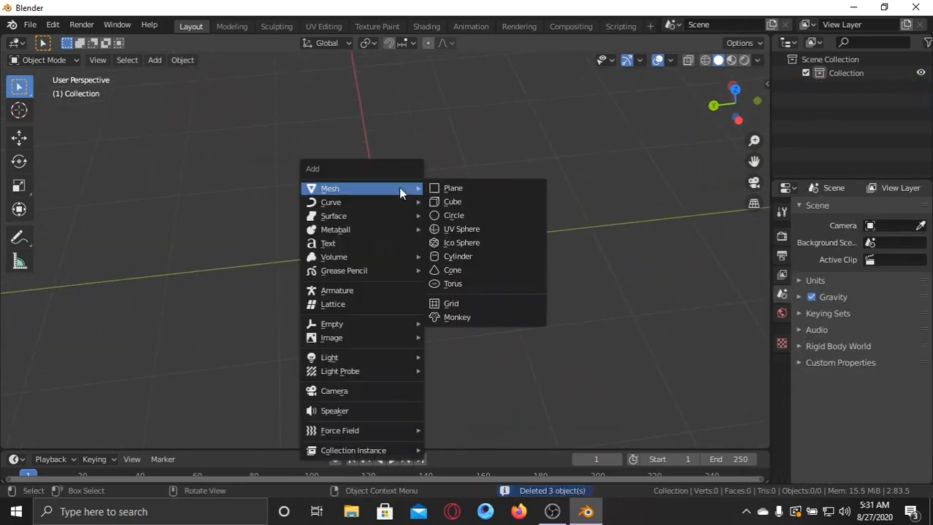
{"action": "left_click", "coordinate": [478, 243]}
{"action": "right_click", "coordinate": [495, 223]}
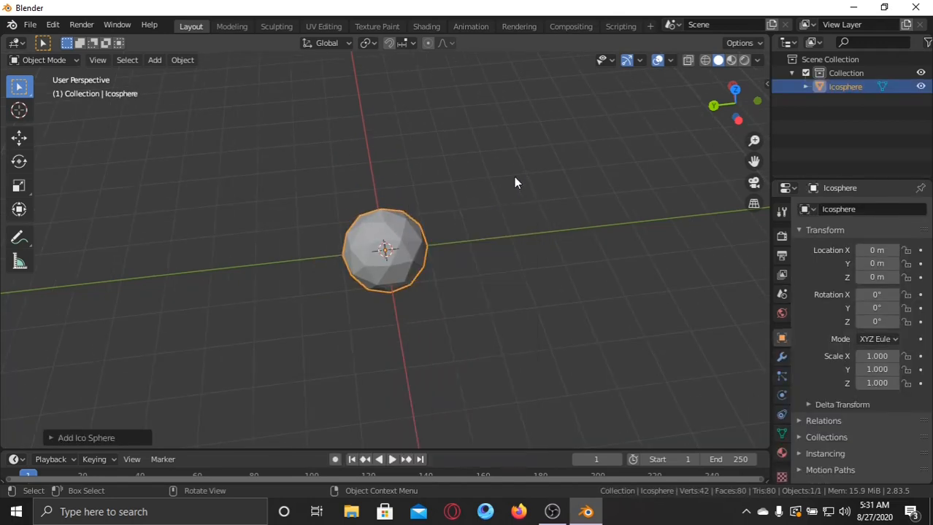
Add a new particle system to the icosphere.
{"action": "middle_click_drag", "start_coordinate": [515, 181], "coordinate": [479, 202]}
{"action": "scroll", "coordinate": [478, 202], "scroll_direction": "up", "scroll_amount": 3}
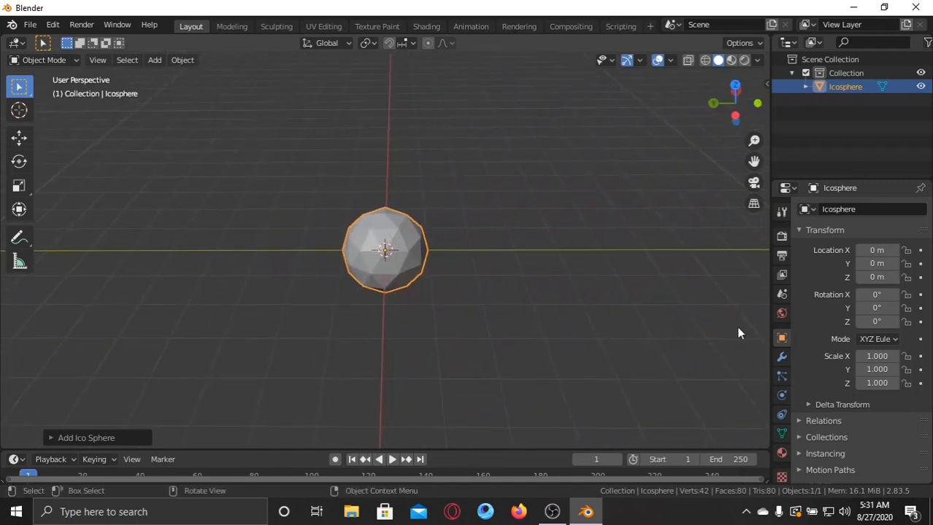
{"action": "left_click", "coordinate": [783, 379]}
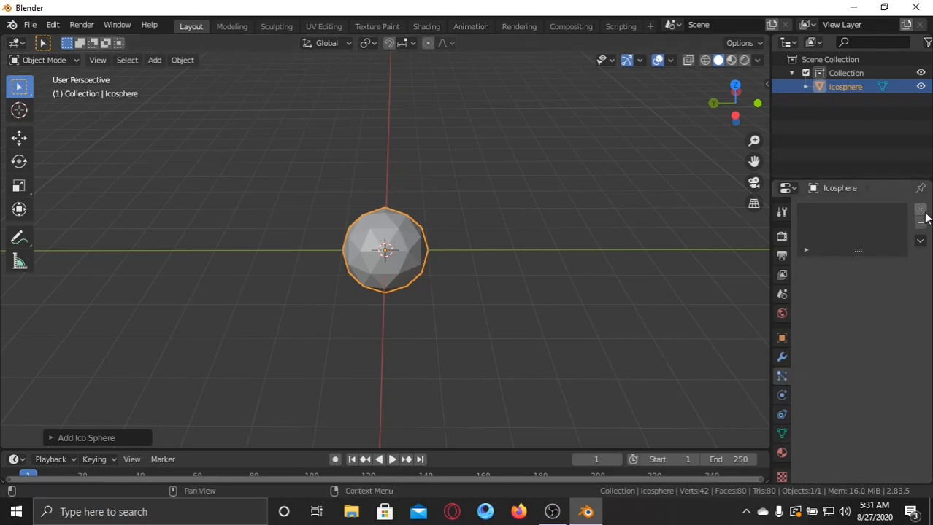
{"action": "left_click", "coordinate": [920, 210]}
Play the animation to preview the emitted particles, stop it and return to the first frame.
{"action": "middle_click_drag", "start_coordinate": [598, 266], "coordinate": [545, 244]}
{"action": "scroll", "coordinate": [545, 244], "scroll_direction": "up", "scroll_amount": 2}
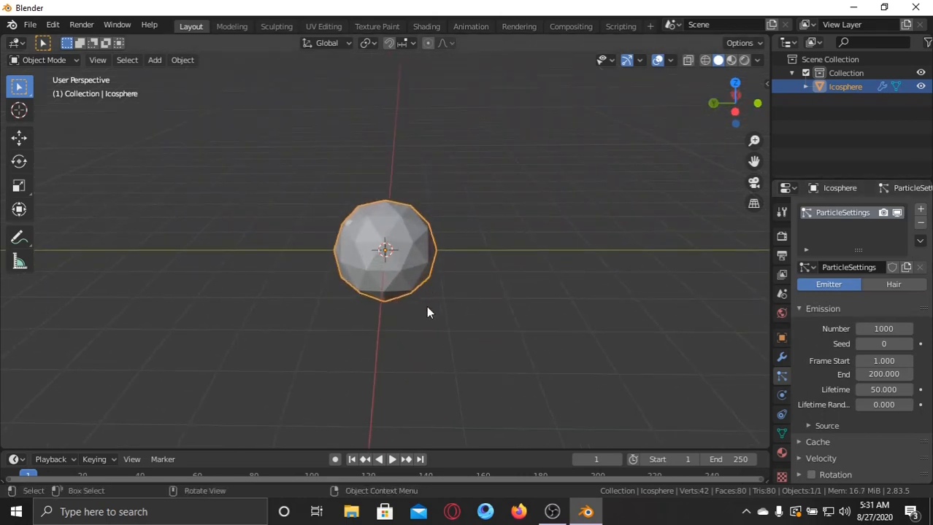
{"action": "left_click", "coordinate": [391, 460]}
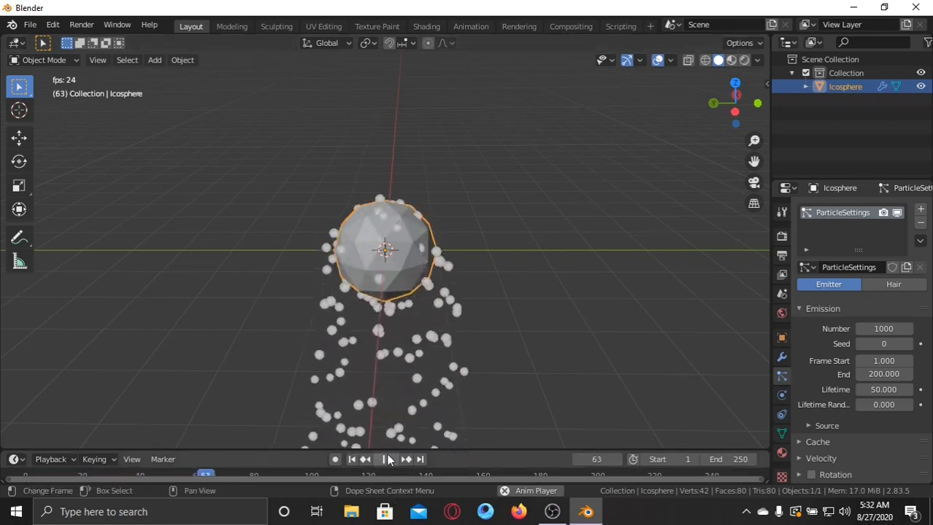
{"action": "left_click", "coordinate": [386, 460]}
{"action": "left_click", "coordinate": [351, 460]}
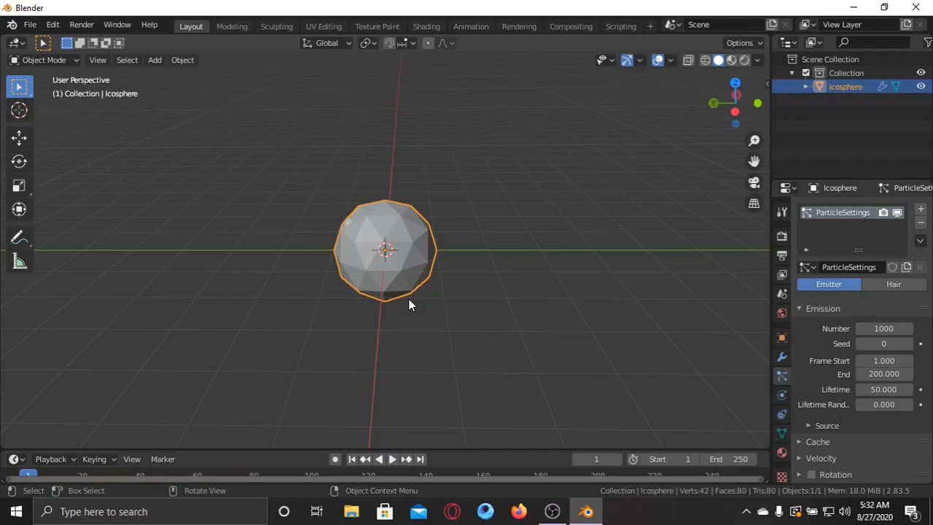
Replay the particle animation and view the falling particles around the icosphere from several angles.
{"action": "right_click", "coordinate": [459, 259]}
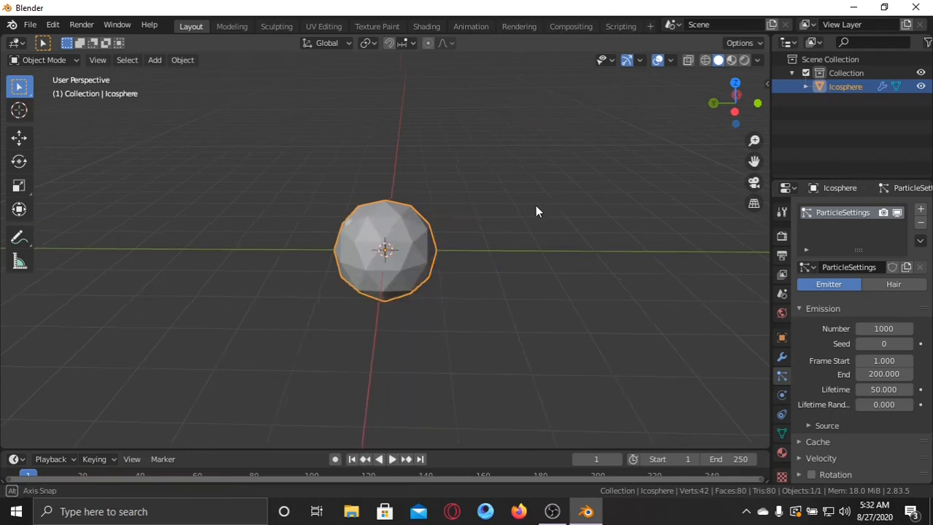
{"action": "middle_click_drag", "start_coordinate": [535, 208], "coordinate": [441, 213]}
{"action": "middle_click_drag", "start_coordinate": [351, 203], "coordinate": [388, 199]}
{"action": "middle_click_drag", "start_coordinate": [478, 226], "coordinate": [430, 205]}
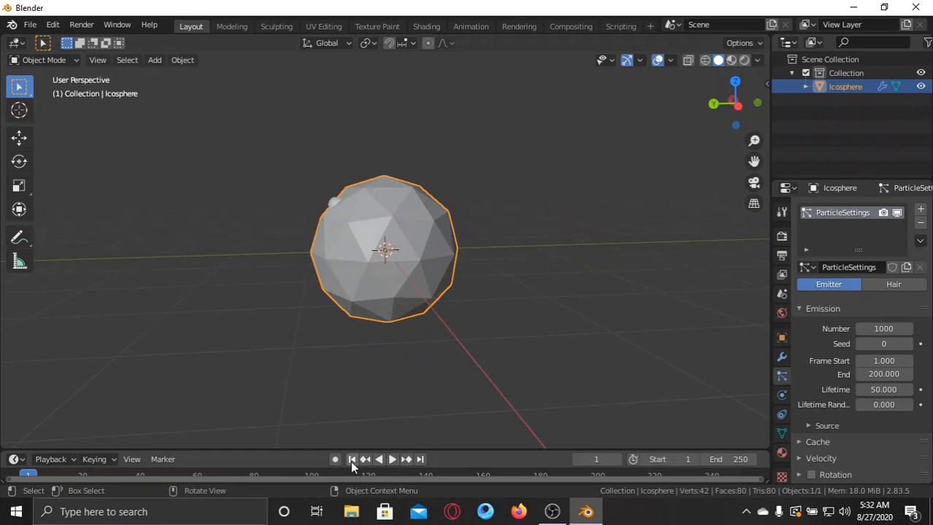
{"action": "left_click", "coordinate": [392, 459]}
{"action": "middle_click_drag", "start_coordinate": [357, 305], "coordinate": [400, 287]}
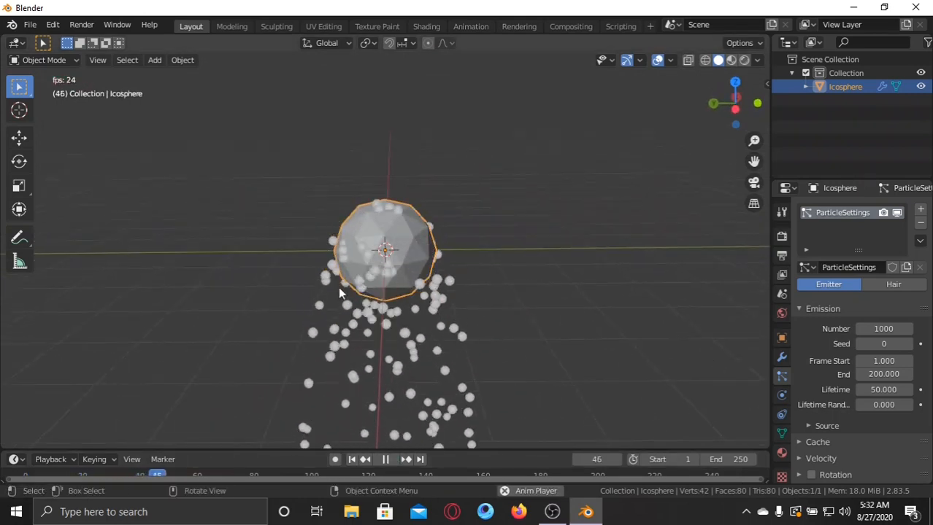
{"action": "left_click_drag", "start_coordinate": [492, 335], "coordinate": [289, 358]}
{"action": "middle_click_drag", "start_coordinate": [514, 236], "coordinate": [508, 248]}
Add a Cube mesh at the world origin.
{"action": "key", "text": "shift+a"}
{"action": "mouse_move", "coordinate": [492, 218]}
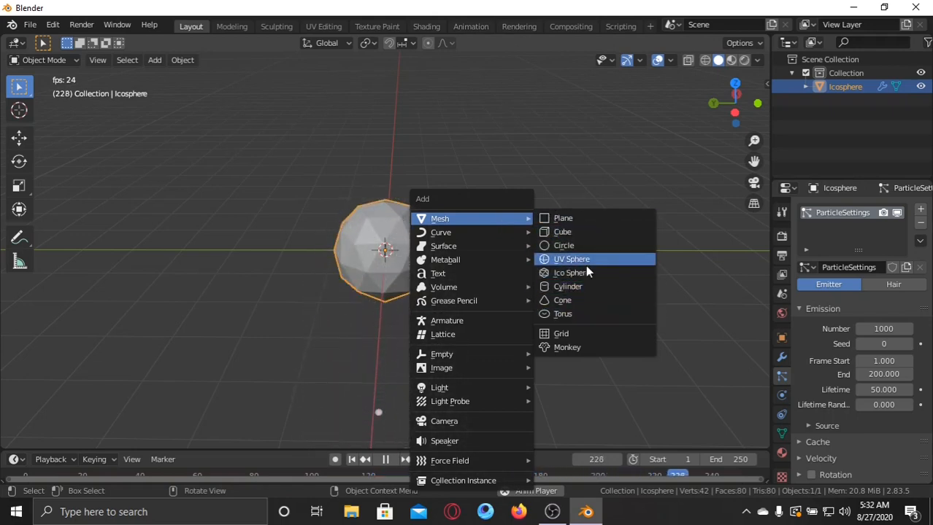
{"action": "left_click", "coordinate": [562, 232]}
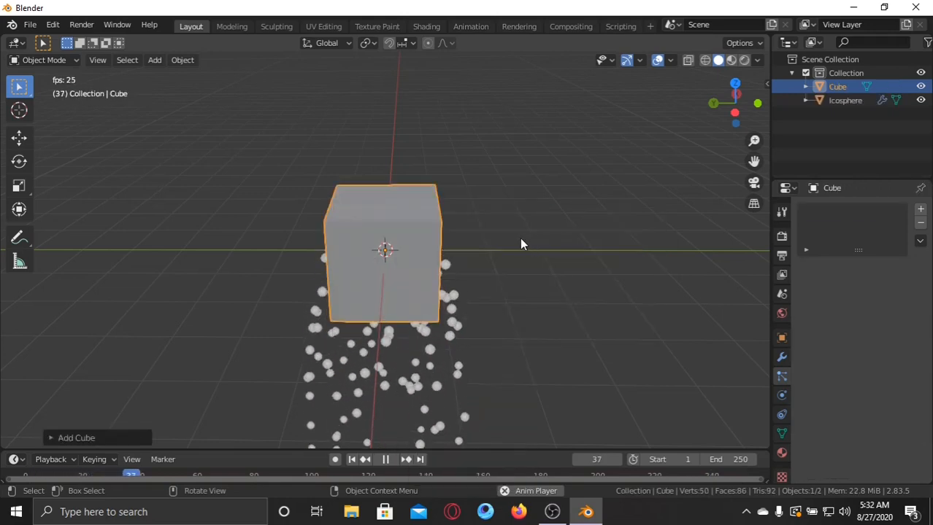
Stop the playback and move the cube along the Y axis, well clear of the icosphere.
{"action": "left_click", "coordinate": [20, 137]}
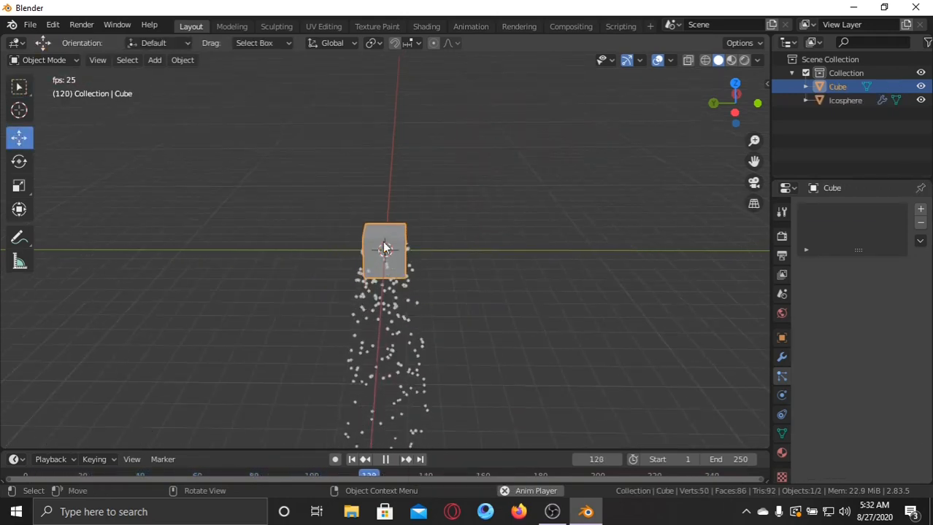
{"action": "left_click", "coordinate": [832, 100]}
{"action": "left_click", "coordinate": [832, 87]}
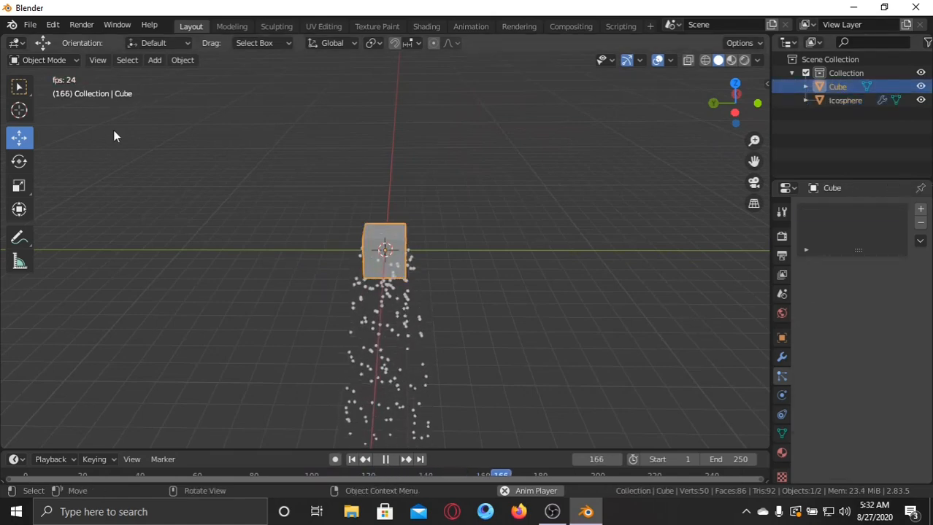
{"action": "left_click", "coordinate": [385, 460]}
{"action": "left_click_drag", "start_coordinate": [334, 253], "coordinate": [181, 253]}
{"action": "middle_click_drag", "start_coordinate": [288, 221], "coordinate": [265, 246]}
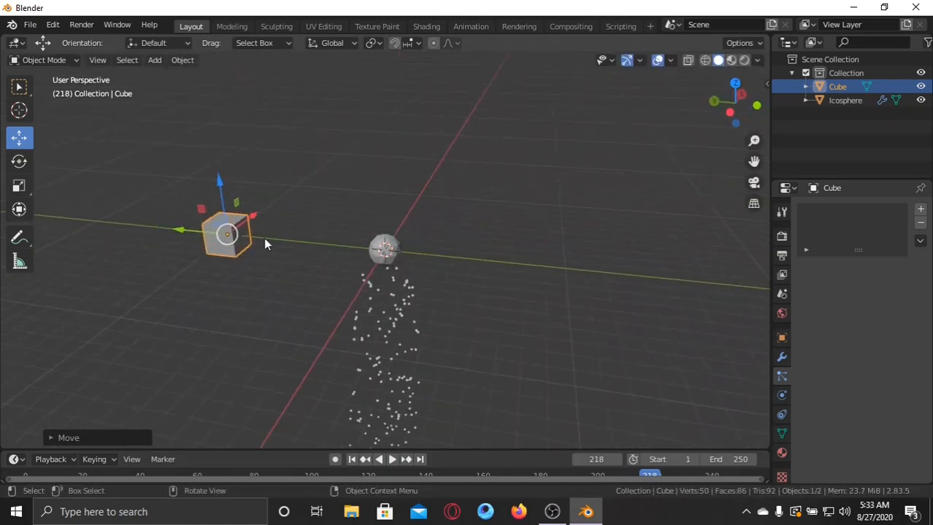
Select the icosphere that emits the particles.
{"action": "key", "text": "KP_Decimal"}
{"action": "scroll", "coordinate": [265, 239], "scroll_direction": "down", "scroll_amount": 6}
{"action": "middle_click_drag", "start_coordinate": [361, 236], "coordinate": [610, 232]}
{"action": "left_click", "coordinate": [611, 232]}
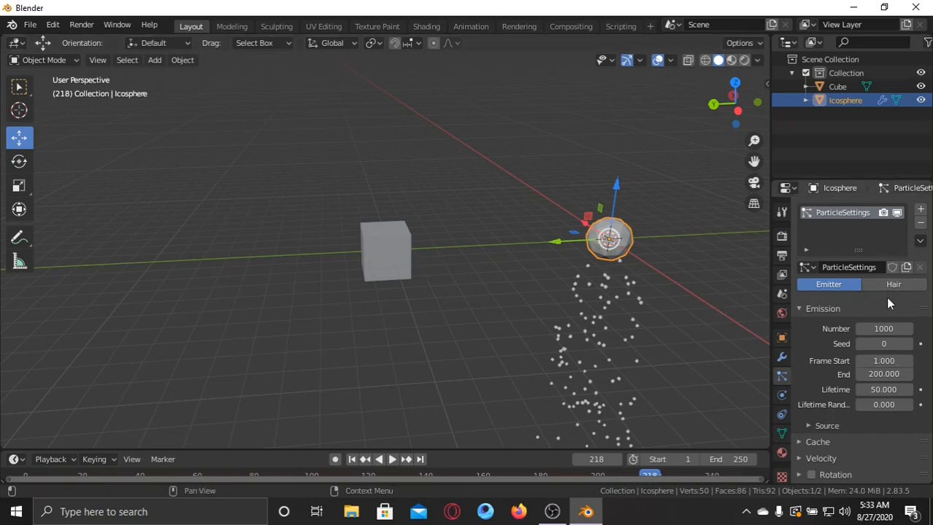
Examine the particle system's Emission settings, including number, frame start, end and lifetime, against the timeline.
{"action": "scroll", "coordinate": [885, 297], "scroll_direction": "down", "scroll_amount": 2}
{"action": "scroll", "coordinate": [849, 299], "scroll_direction": "down", "scroll_amount": 1}
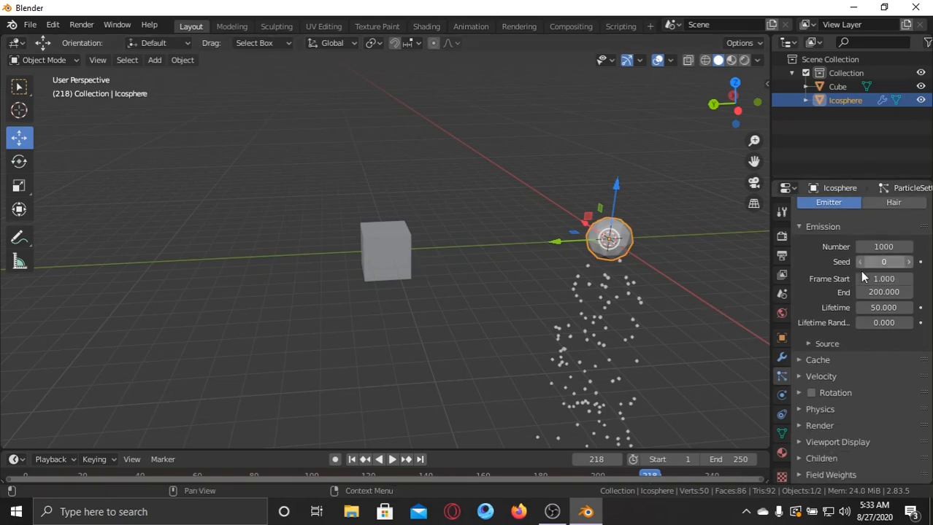
{"action": "scroll", "coordinate": [846, 286], "scroll_direction": "up", "scroll_amount": 1}
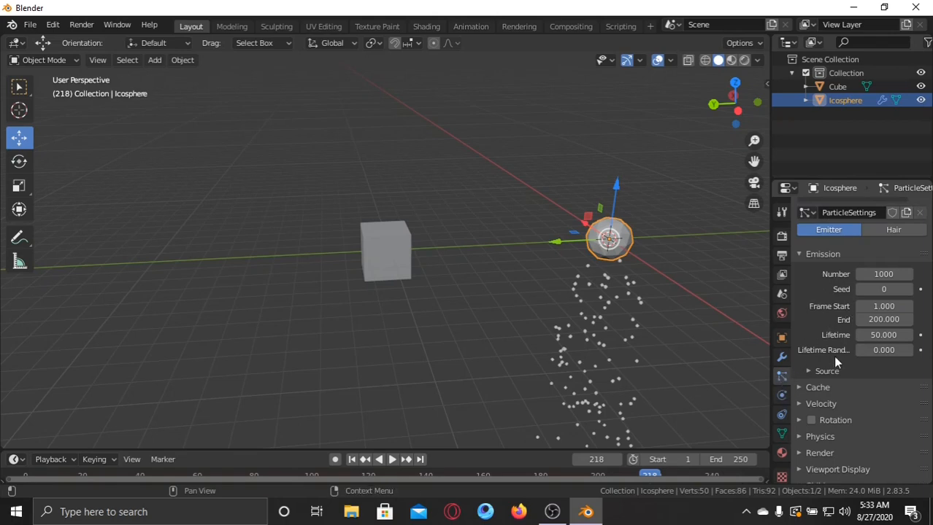
{"action": "scroll", "coordinate": [827, 372], "scroll_direction": "down", "scroll_amount": 1}
{"action": "scroll", "coordinate": [827, 372], "scroll_direction": "up", "scroll_amount": 1}
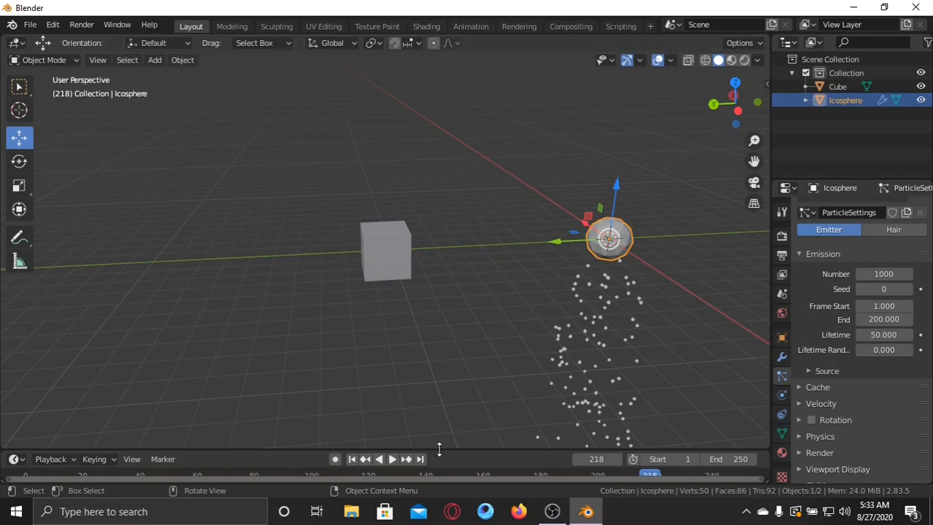
{"action": "left_click_drag", "start_coordinate": [438, 449], "coordinate": [483, 446]}
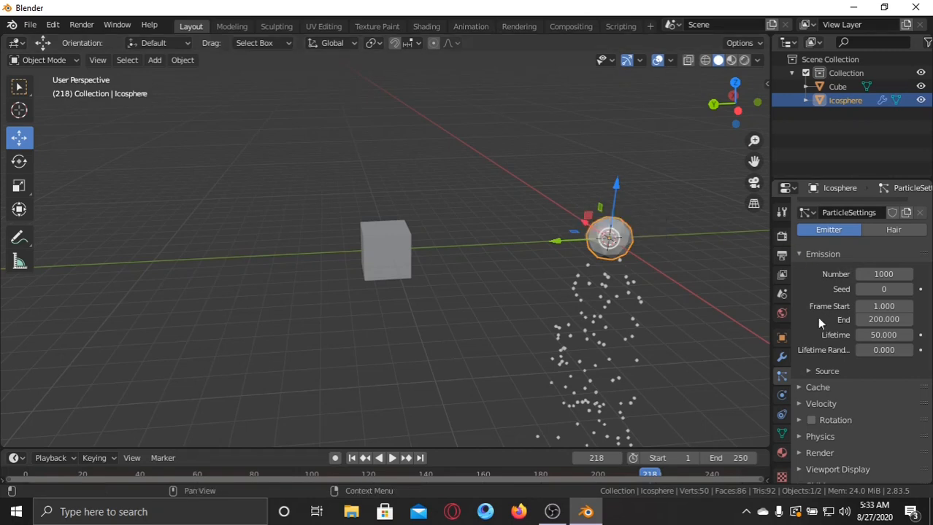
{"action": "scroll", "coordinate": [822, 346], "scroll_direction": "down", "scroll_amount": 1}
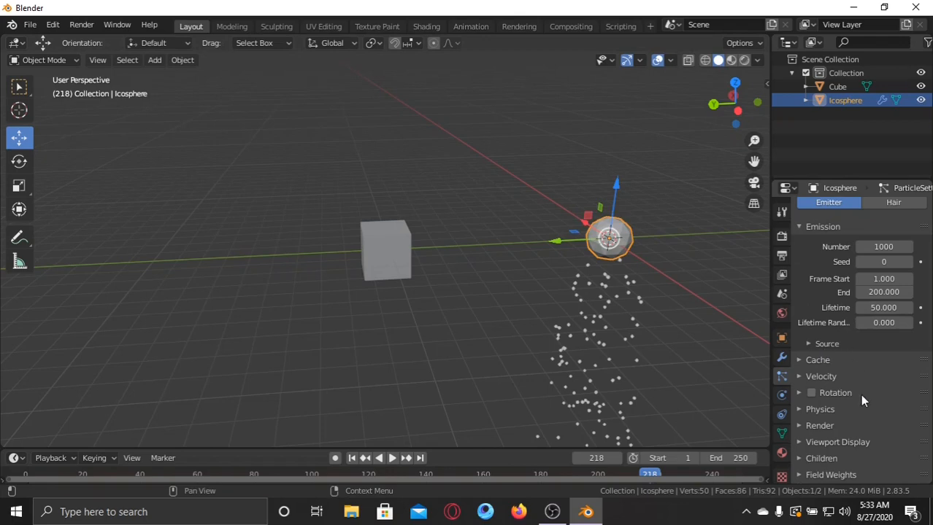
{"action": "scroll", "coordinate": [836, 373], "scroll_direction": "up", "scroll_amount": 2}
Collapse the Emission settings and examine the particle system's Cache and baking options.
{"action": "left_click", "coordinate": [802, 283]}
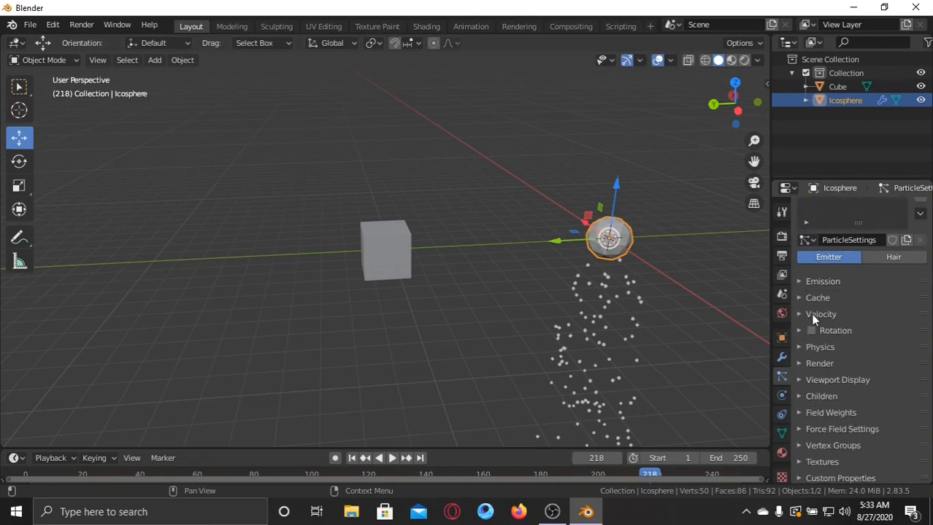
{"action": "left_click", "coordinate": [800, 298]}
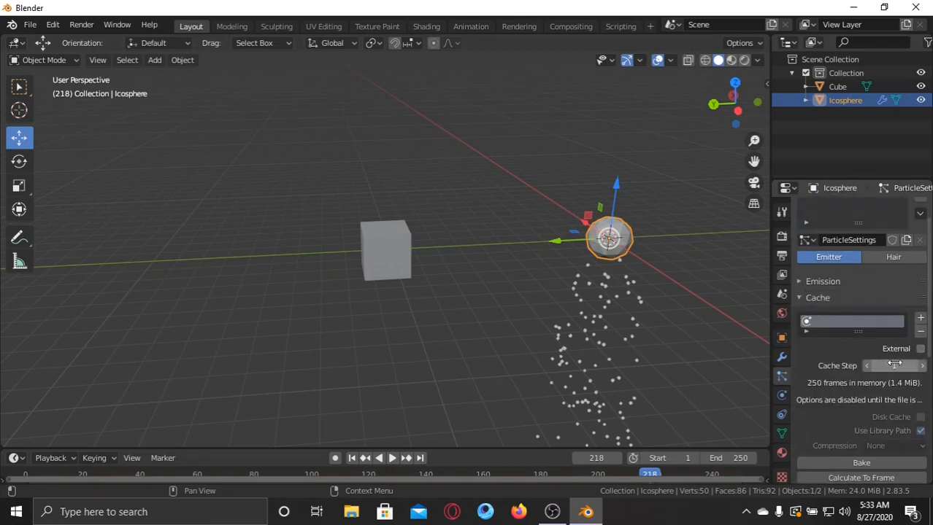
{"action": "scroll", "coordinate": [838, 365], "scroll_direction": "down", "scroll_amount": 2}
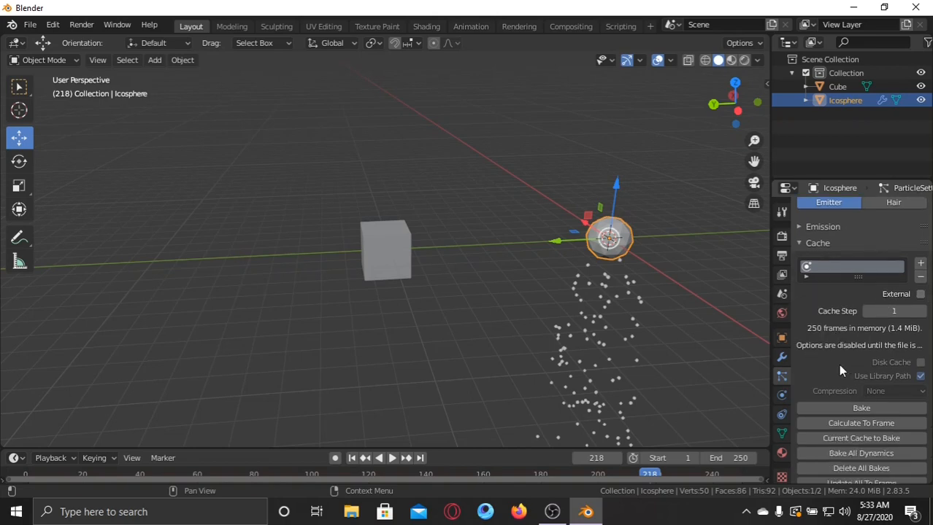
{"action": "scroll", "coordinate": [832, 387], "scroll_direction": "up", "scroll_amount": 2}
{"action": "left_click", "coordinate": [800, 299]}
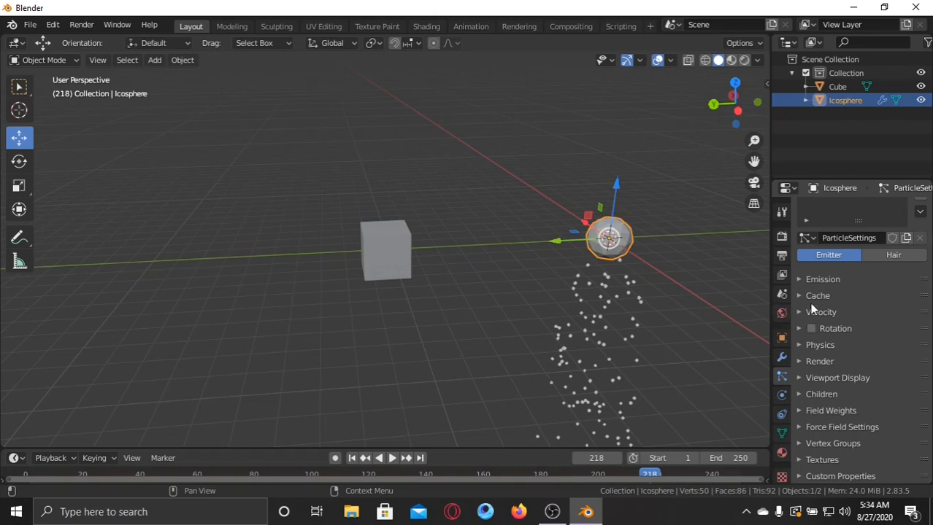
{"action": "left_click", "coordinate": [805, 299]}
{"action": "left_click", "coordinate": [806, 299]}
Enable Rotation for the particles and set its Randomize value to 1.000.
{"action": "left_click", "coordinate": [800, 328]}
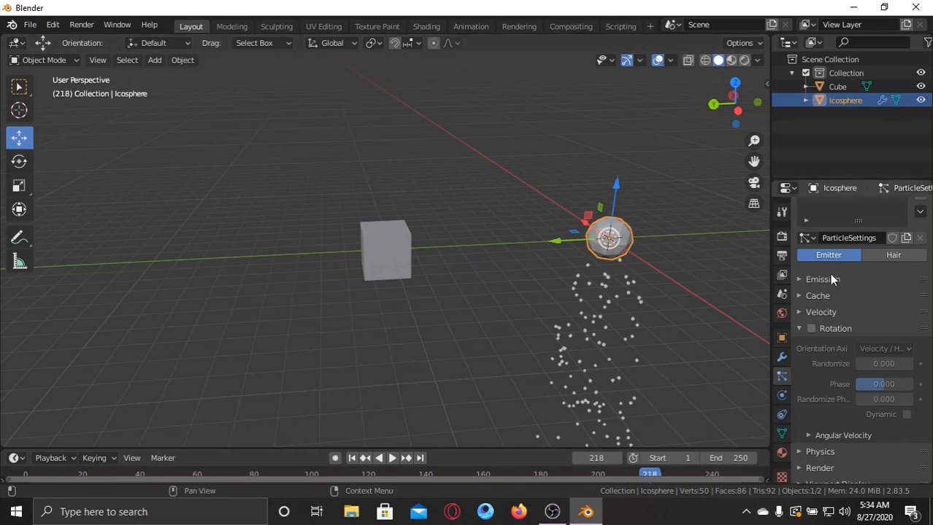
{"action": "left_click", "coordinate": [810, 329]}
{"action": "left_click_drag", "start_coordinate": [870, 365], "coordinate": [912, 365]}
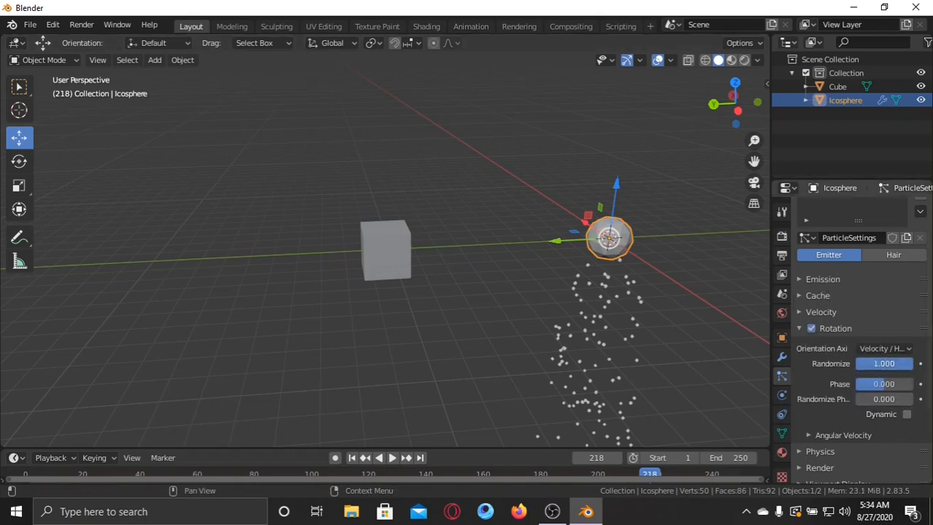
{"action": "left_click", "coordinate": [802, 327]}
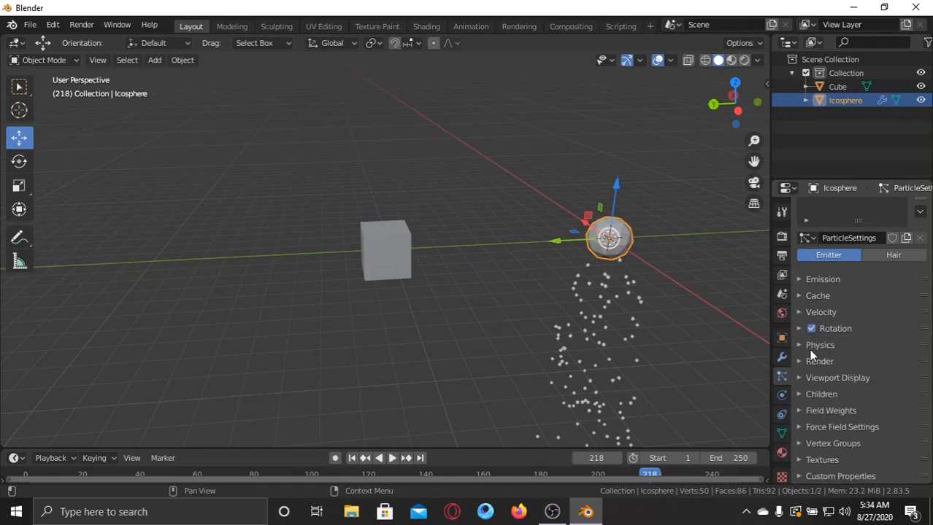
Examine the particle system's Physics settings, including type, mass and the Brownian, Drag and Damp forces.
{"action": "left_click", "coordinate": [802, 348]}
{"action": "scroll", "coordinate": [814, 335], "scroll_direction": "down", "scroll_amount": 1}
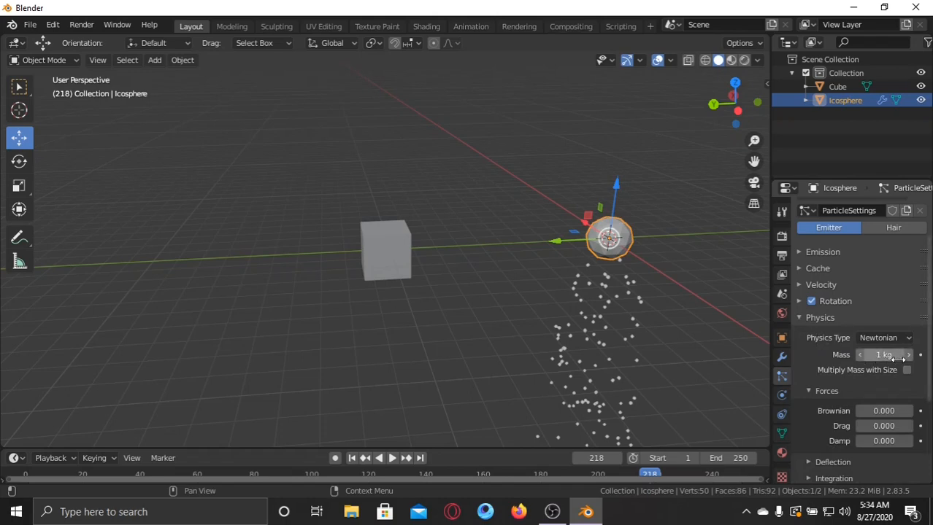
{"action": "scroll", "coordinate": [870, 369], "scroll_direction": "down", "scroll_amount": 1}
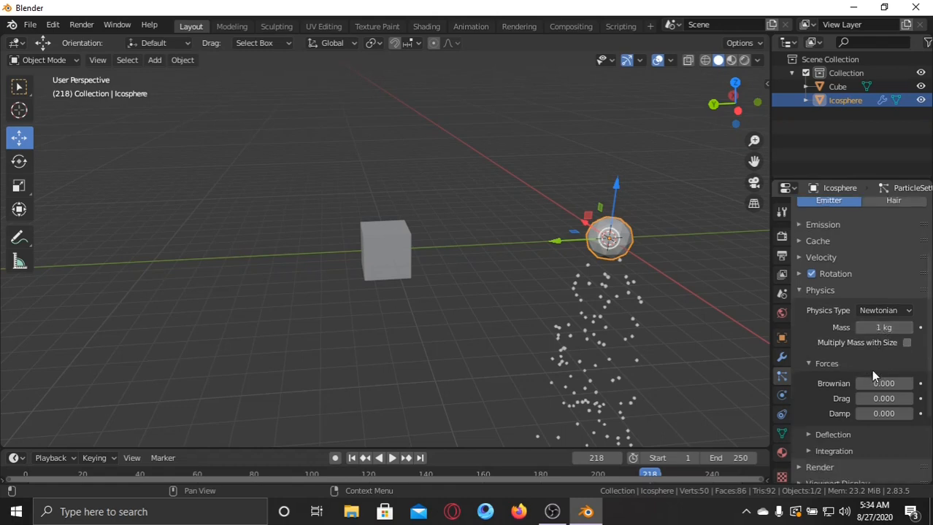
{"action": "scroll", "coordinate": [857, 369], "scroll_direction": "down", "scroll_amount": 1}
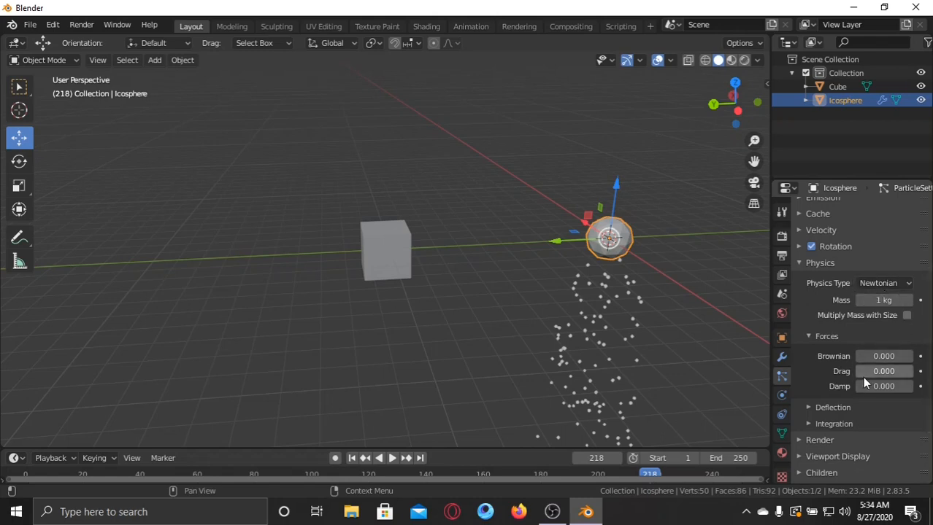
{"action": "scroll", "coordinate": [861, 376], "scroll_direction": "down", "scroll_amount": 1}
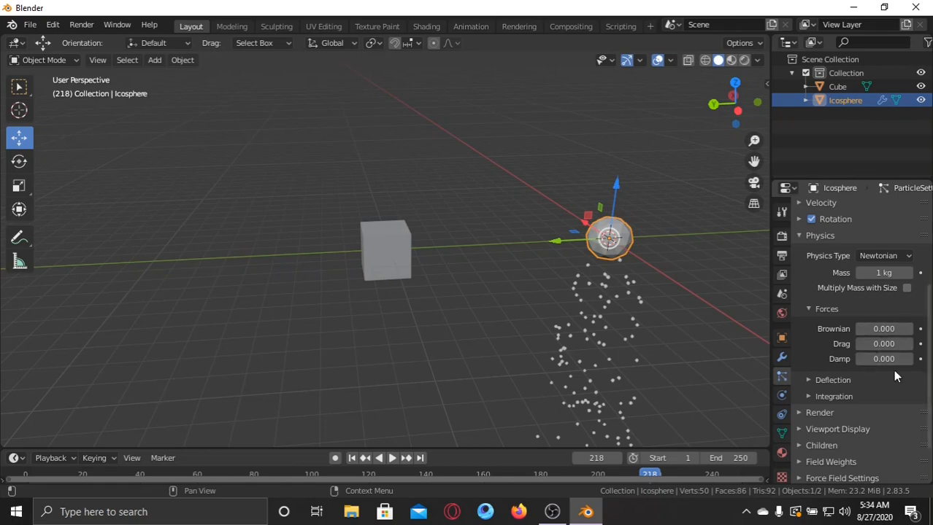
{"action": "left_click", "coordinate": [802, 235]}
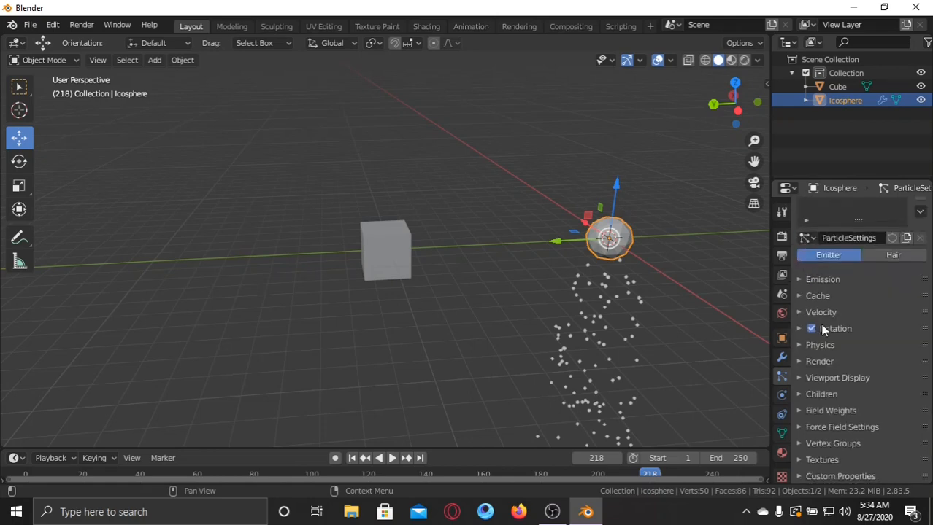
Set the icosphere's particles to render as Object in the particle system's Render settings.
{"action": "left_click", "coordinate": [803, 362]}
{"action": "scroll", "coordinate": [863, 330], "scroll_direction": "down", "scroll_amount": 3}
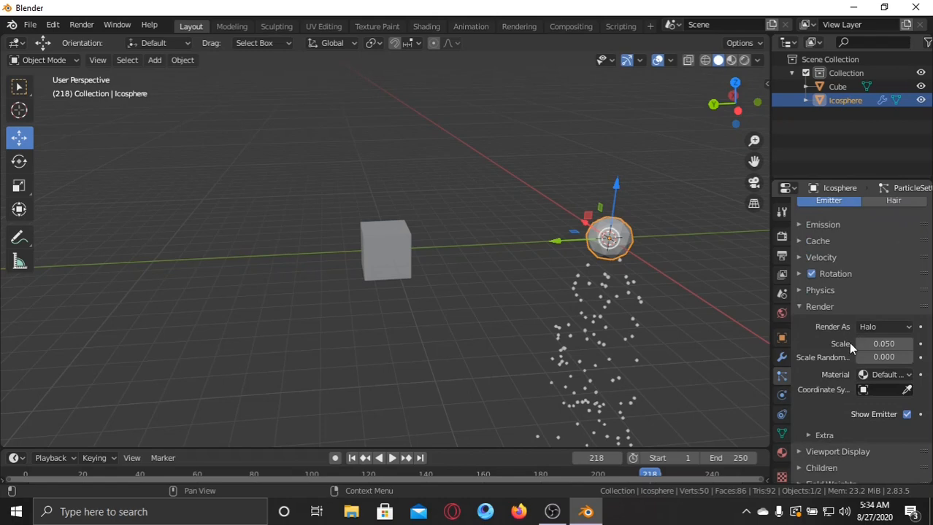
{"action": "left_click", "coordinate": [374, 246]}
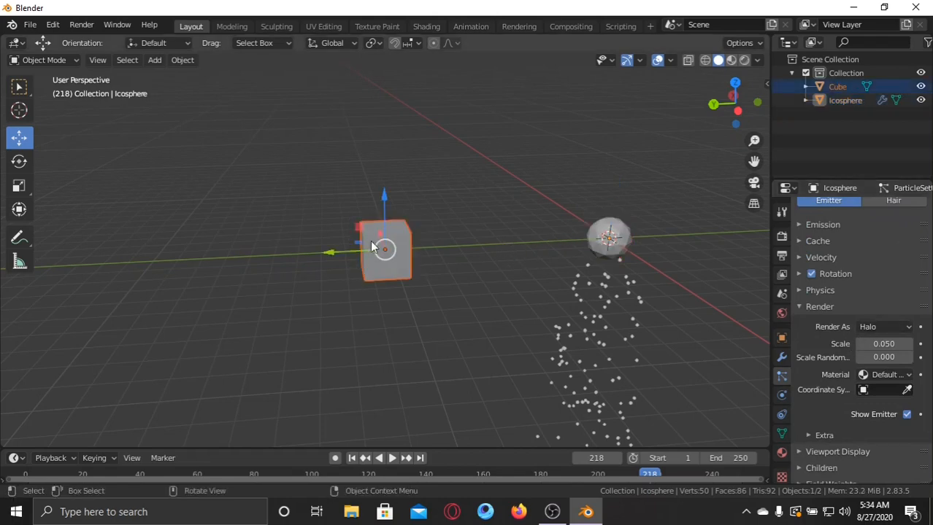
{"action": "left_click", "coordinate": [607, 237]}
{"action": "middle_click_drag", "start_coordinate": [634, 279], "coordinate": [693, 266]}
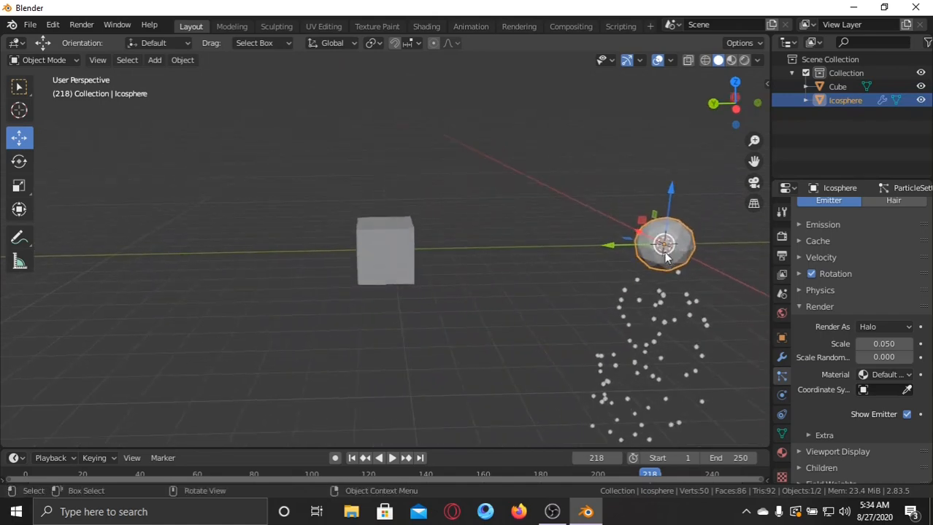
{"action": "left_click", "coordinate": [872, 330]}
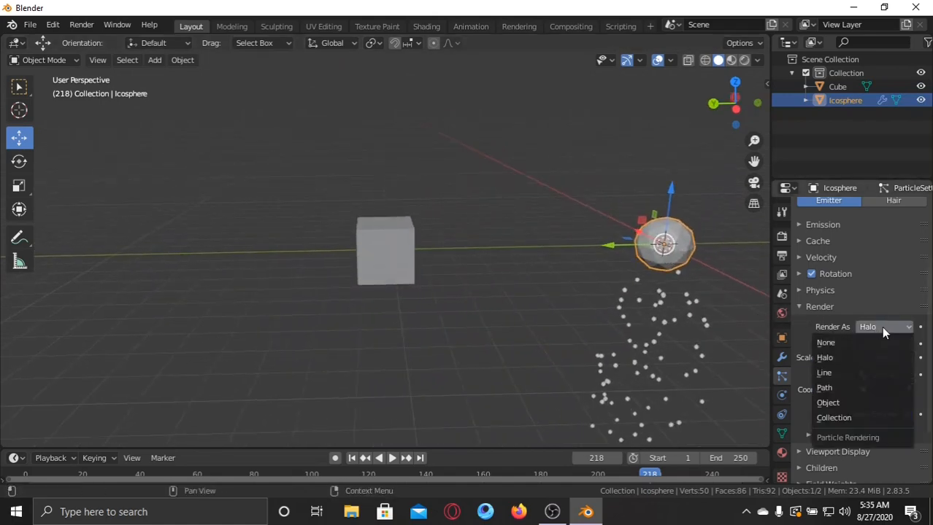
{"action": "left_click", "coordinate": [836, 404]}
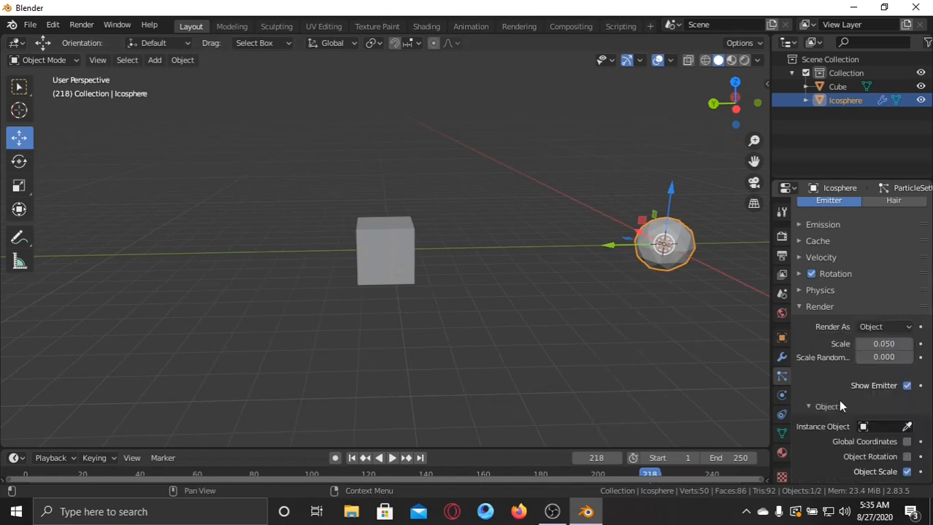
Choose Cube as the instance object for the icosphere's particles.
{"action": "scroll", "coordinate": [837, 400], "scroll_direction": "down", "scroll_amount": 1}
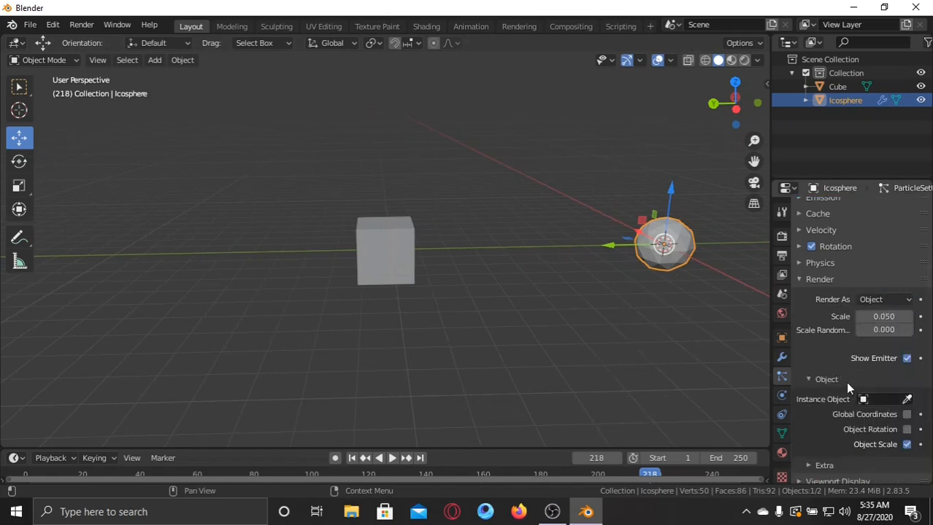
{"action": "scroll", "coordinate": [845, 382], "scroll_direction": "down", "scroll_amount": 1}
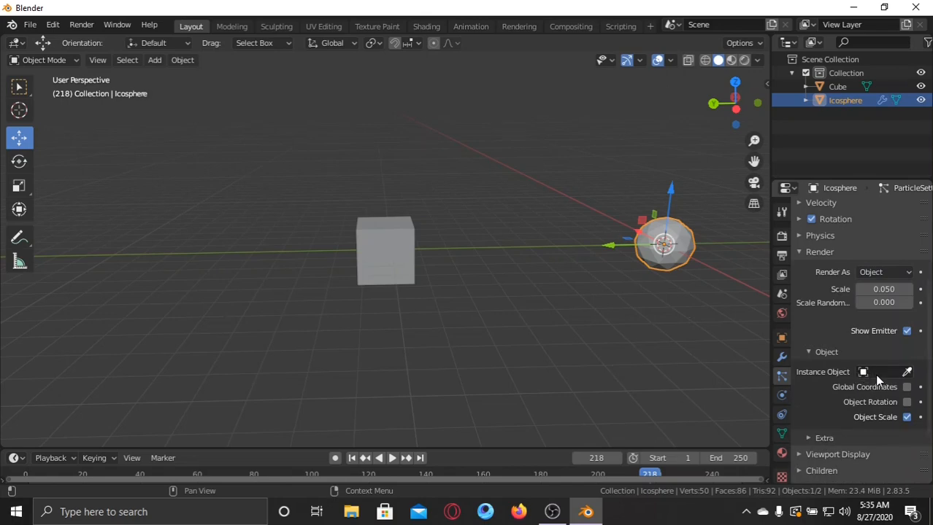
{"action": "left_click", "coordinate": [878, 373]}
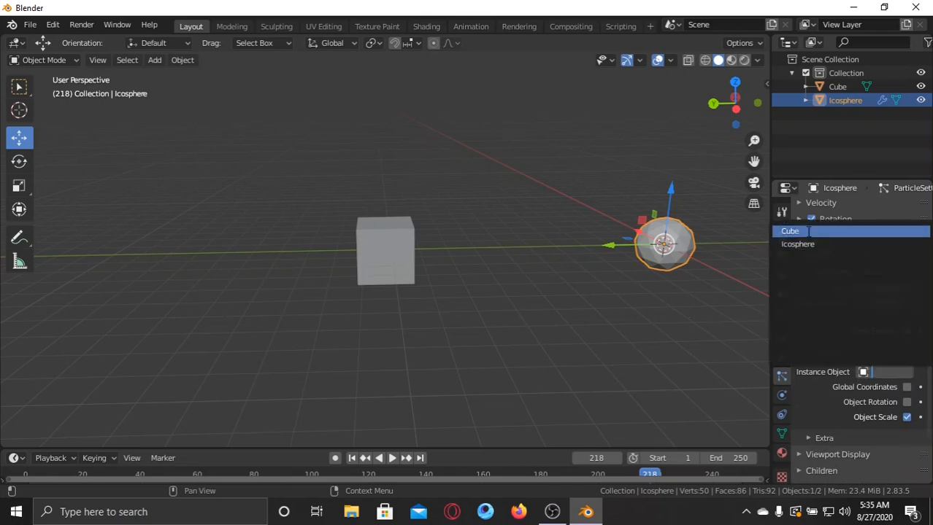
{"action": "left_click", "coordinate": [795, 231]}
{"action": "right_click", "coordinate": [625, 316]}
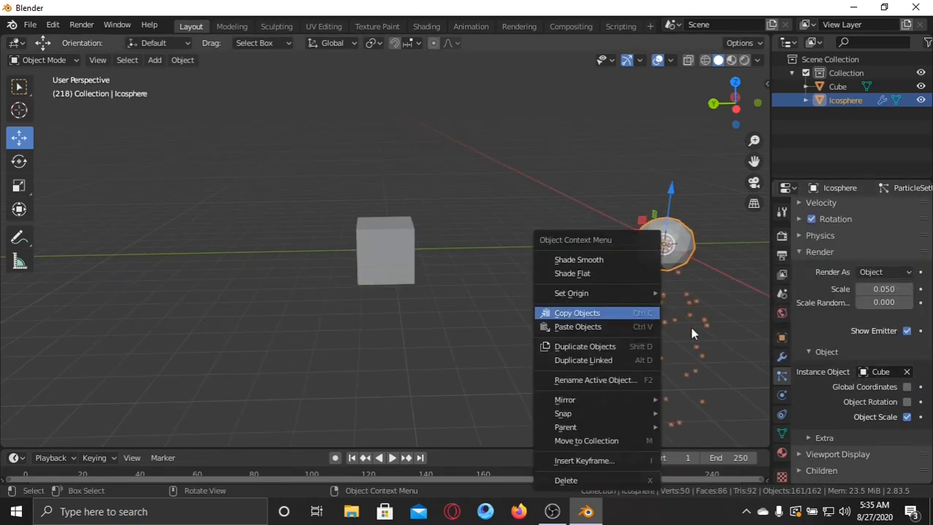
{"action": "left_click", "coordinate": [635, 308]}
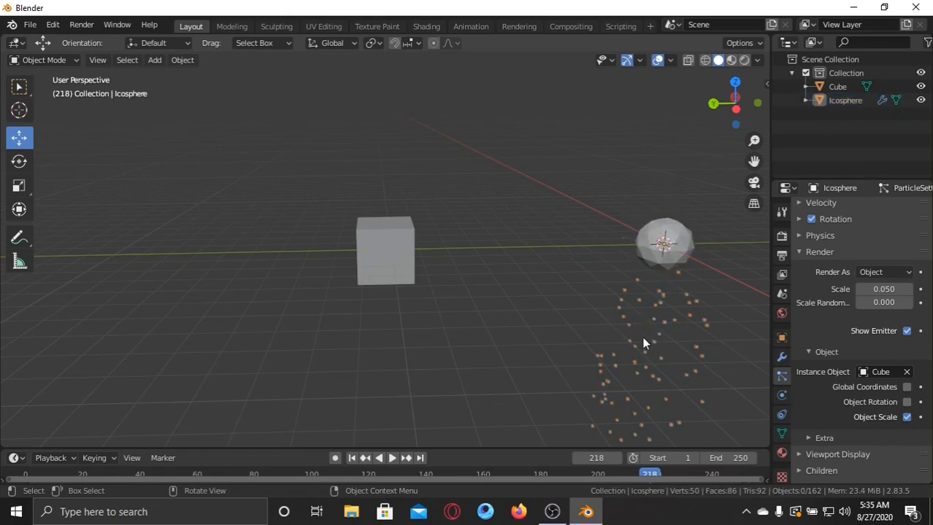
Play the animation to examine the cube-shaped particles up close, and return to frame 1.
{"action": "left_click", "coordinate": [392, 457]}
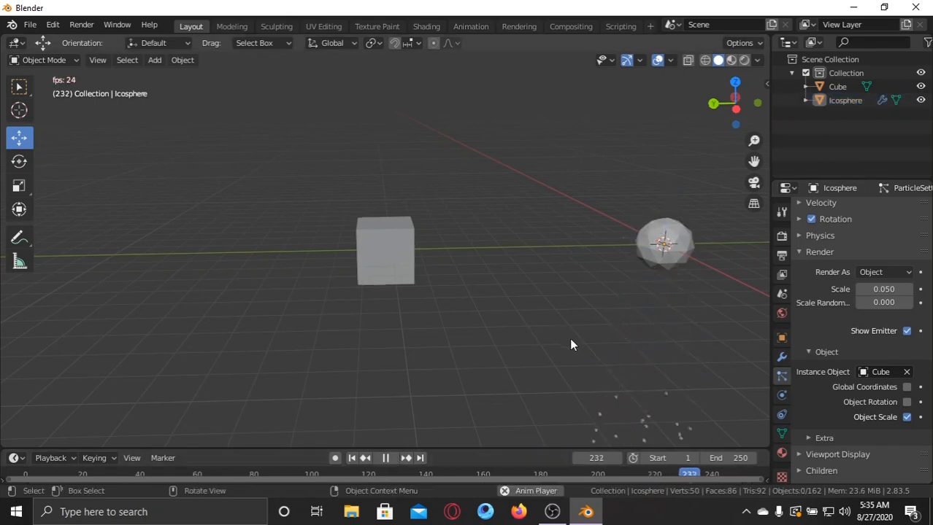
{"action": "left_click", "coordinate": [625, 314]}
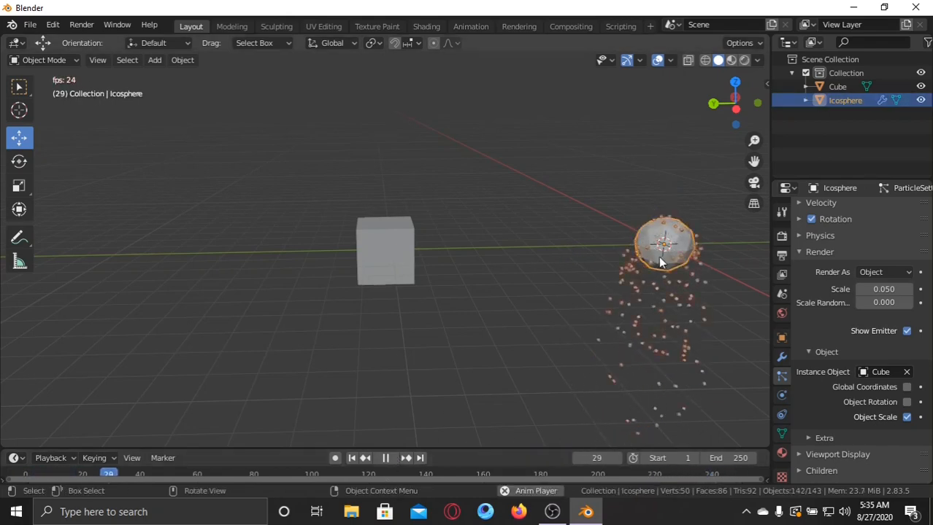
{"action": "left_click", "coordinate": [385, 459]}
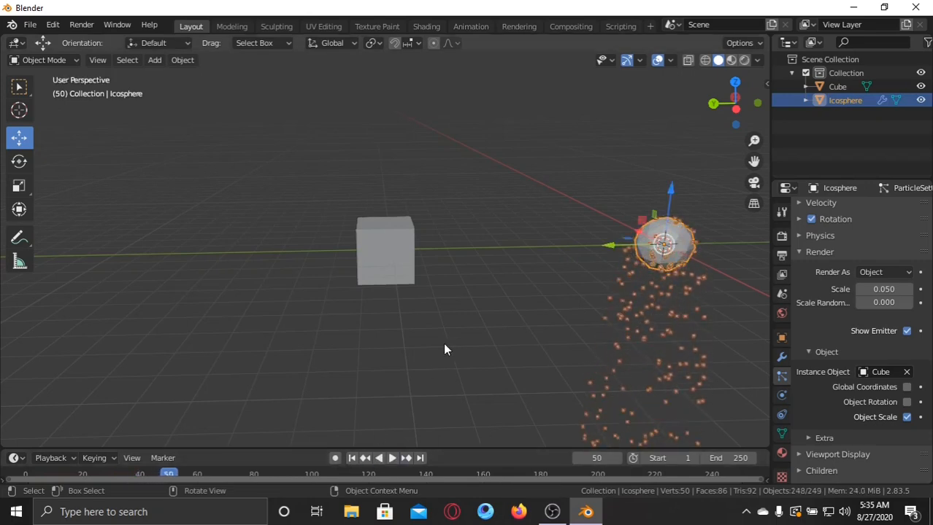
{"action": "key", "text": "KP_Decimal"}
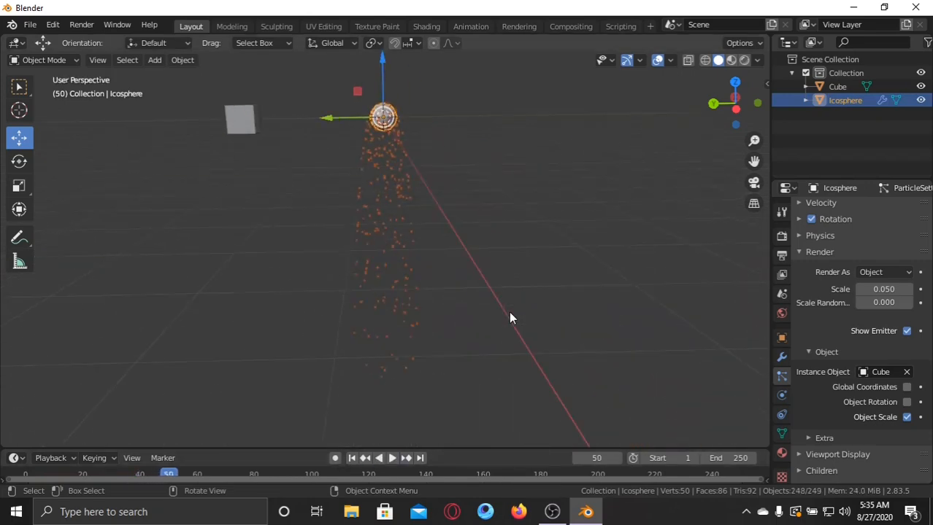
{"action": "scroll", "coordinate": [448, 155], "scroll_direction": "up", "scroll_amount": 4}
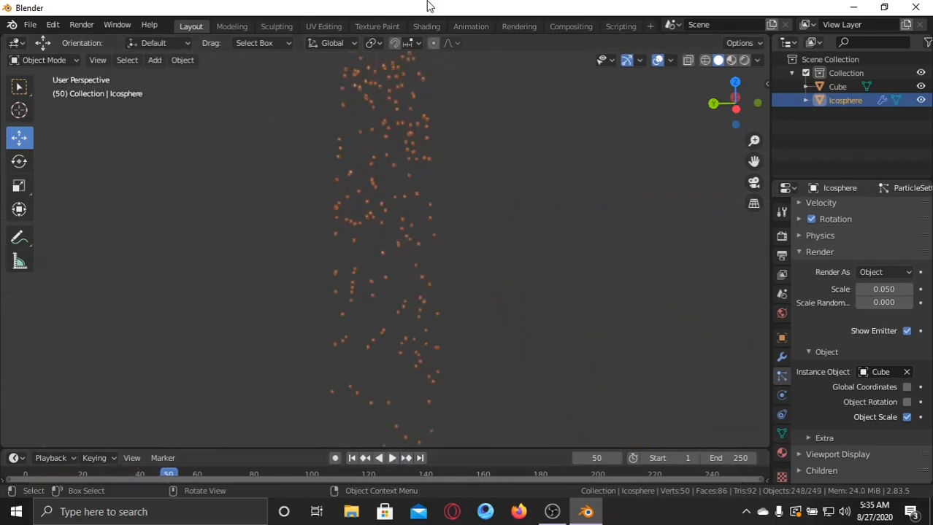
{"action": "left_click", "coordinate": [351, 458]}
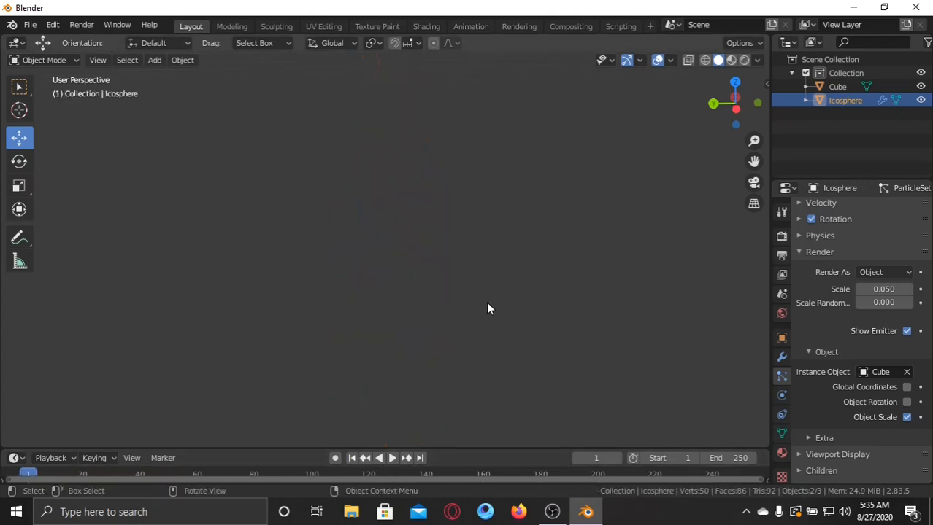
{"action": "scroll", "coordinate": [486, 302], "scroll_direction": "down", "scroll_amount": 8}
{"action": "scroll", "coordinate": [473, 288], "scroll_direction": "down", "scroll_amount": 5}
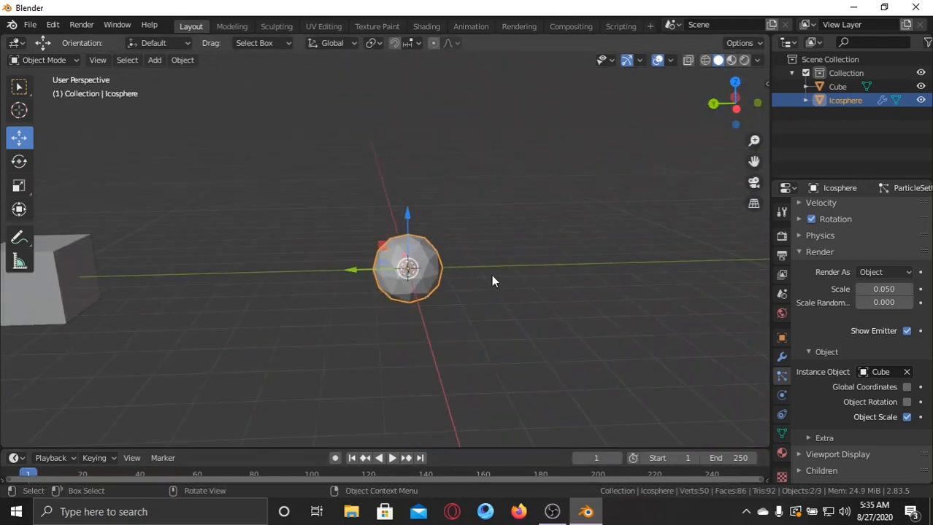
Collapse the Render settings and set the Gravity value under the particle system's Field Weights to 0.000.
{"action": "left_click", "coordinate": [805, 249]}
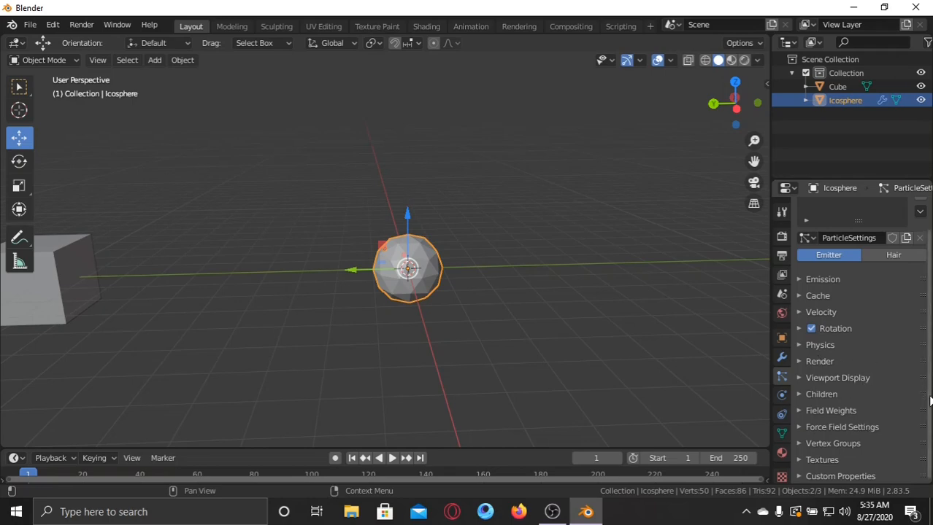
{"action": "left_click", "coordinate": [802, 410]}
{"action": "scroll", "coordinate": [818, 413], "scroll_direction": "down", "scroll_amount": 3}
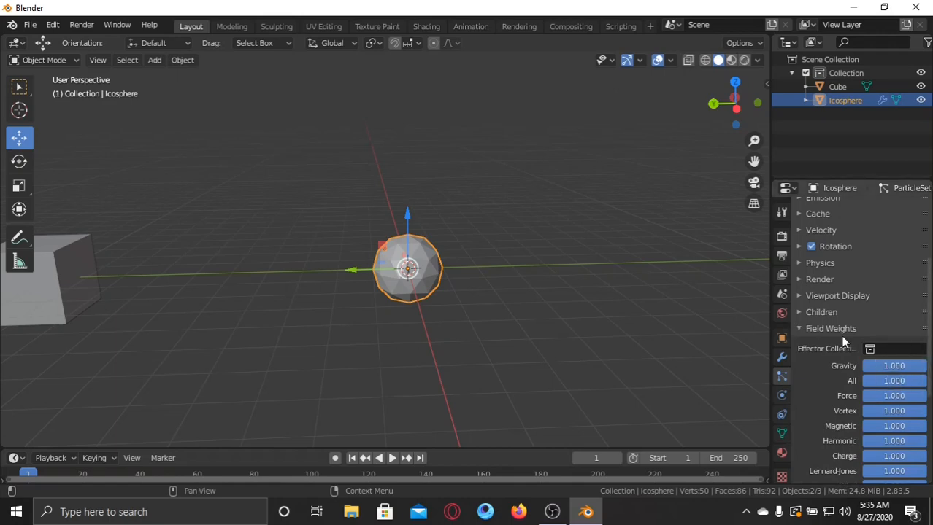
{"action": "scroll", "coordinate": [889, 390], "scroll_direction": "down", "scroll_amount": 2}
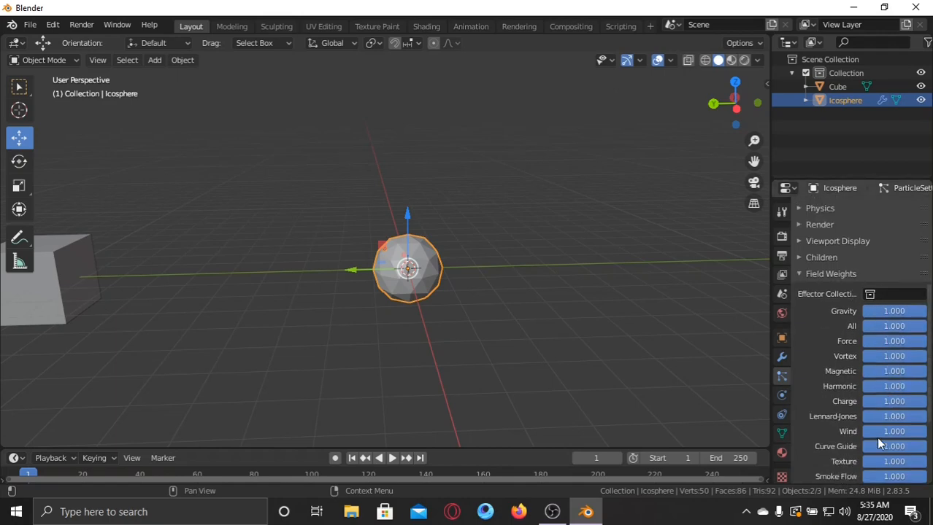
{"action": "scroll", "coordinate": [888, 350], "scroll_direction": "up", "scroll_amount": 1}
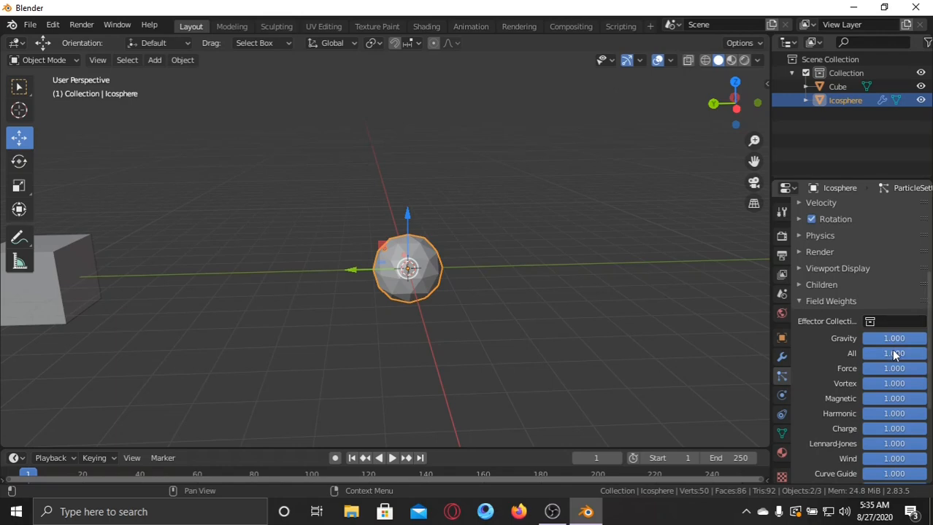
{"action": "left_click_drag", "start_coordinate": [883, 339], "coordinate": [814, 339]}
Play the animation to check how the particles move without gravity, and return to frame 1.
{"action": "scroll", "coordinate": [525, 266], "scroll_direction": "down", "scroll_amount": 3}
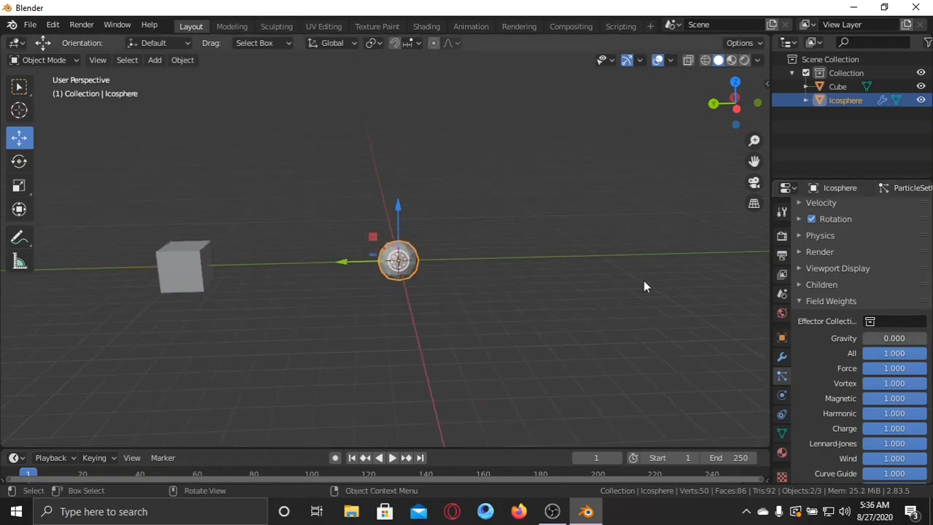
{"action": "scroll", "coordinate": [439, 256], "scroll_direction": "up", "scroll_amount": 3}
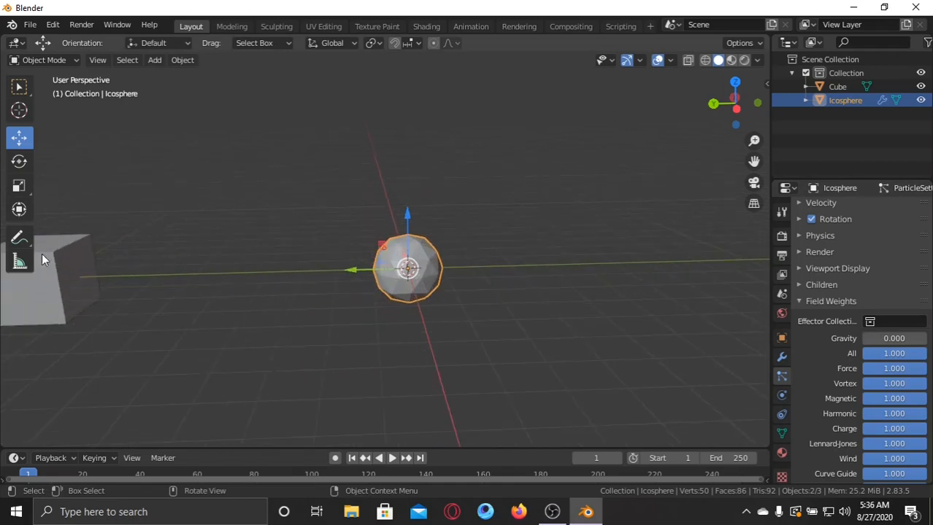
{"action": "left_click", "coordinate": [387, 458]}
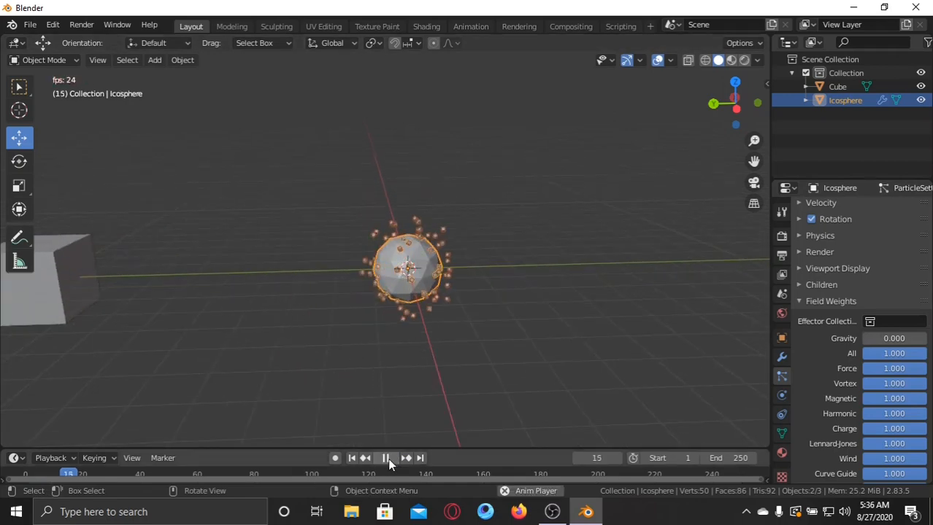
{"action": "middle_click_drag", "start_coordinate": [587, 237], "coordinate": [541, 222]}
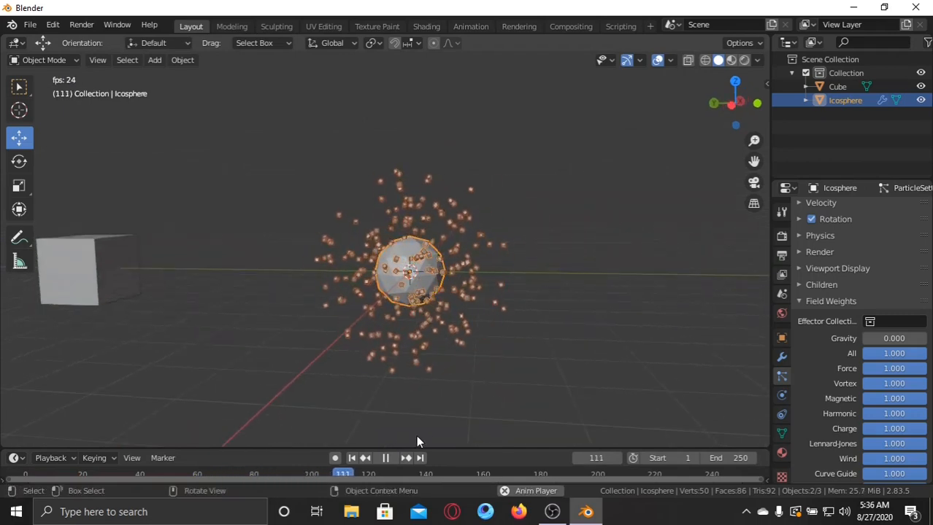
{"action": "left_click", "coordinate": [385, 458]}
{"action": "left_click", "coordinate": [352, 458]}
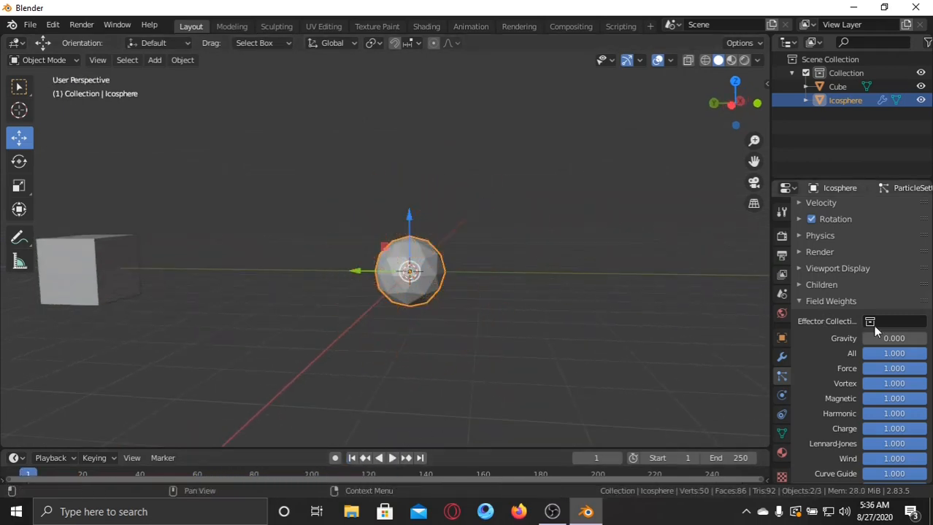
Give the separate cube a new material and set its surface shader to Emission.
{"action": "middle_click_drag", "start_coordinate": [474, 202], "coordinate": [431, 221]}
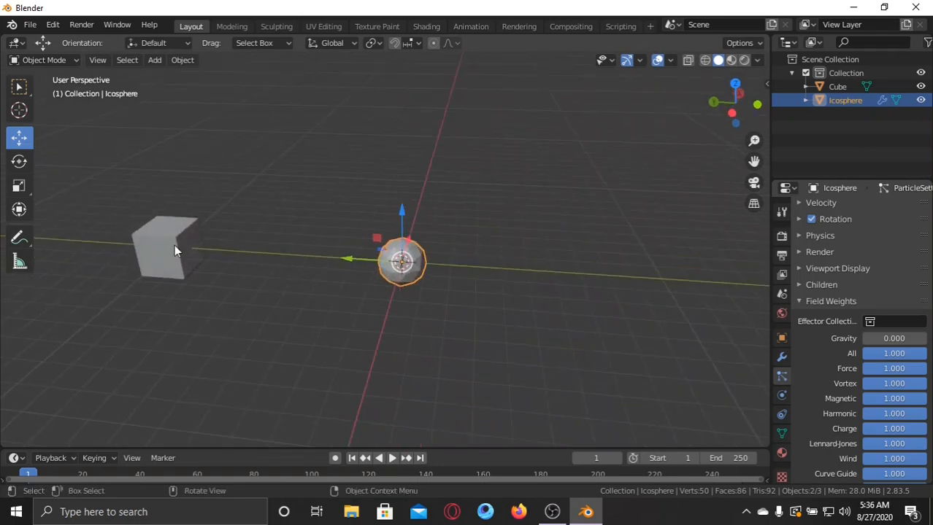
{"action": "left_click", "coordinate": [174, 251]}
{"action": "key", "text": "KP_Decimal"}
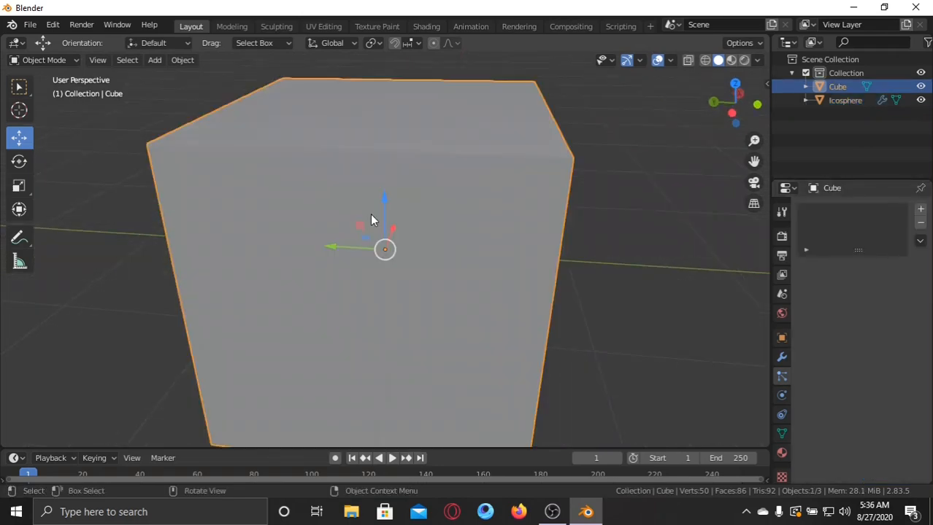
{"action": "scroll", "coordinate": [370, 214], "scroll_direction": "down", "scroll_amount": 5}
{"action": "middle_click_drag", "start_coordinate": [395, 216], "coordinate": [581, 275]}
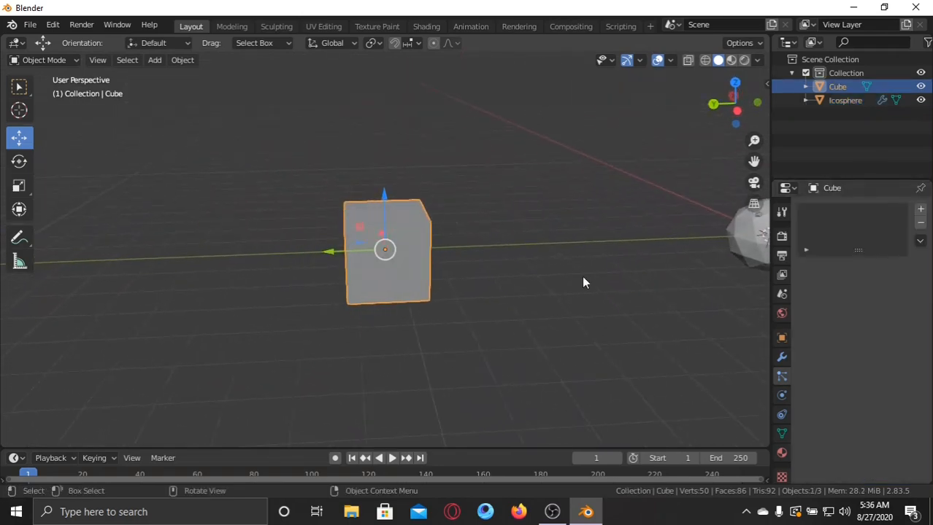
{"action": "scroll", "coordinate": [780, 372], "scroll_direction": "down", "scroll_amount": 1}
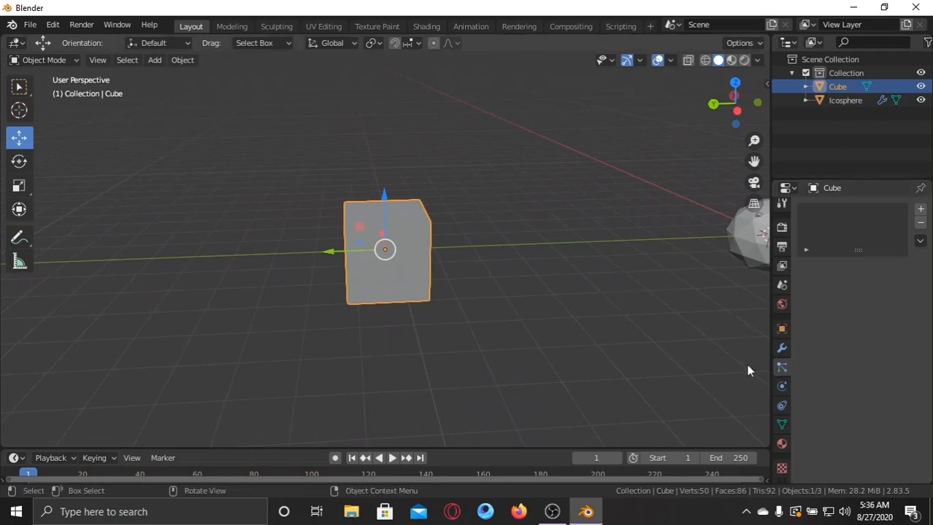
{"action": "middle_click_drag", "start_coordinate": [464, 231], "coordinate": [603, 235]}
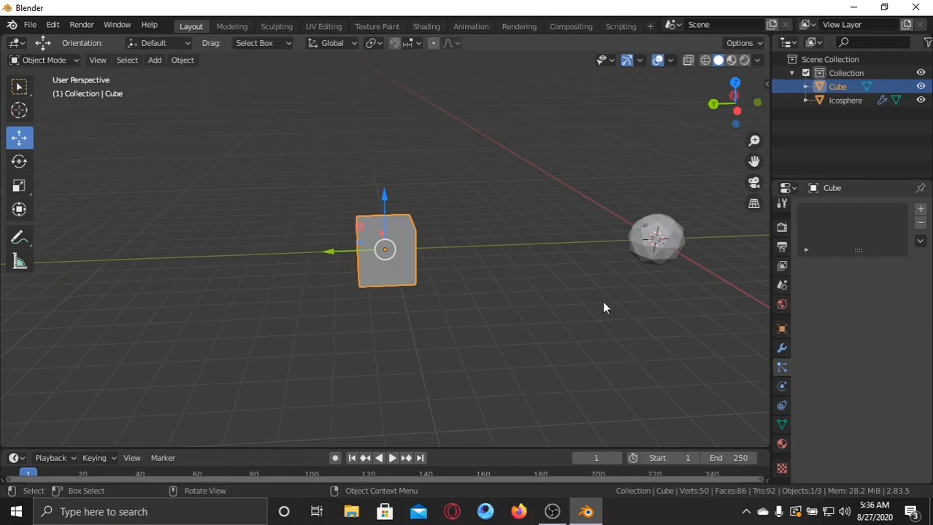
{"action": "middle_click_drag", "start_coordinate": [603, 308], "coordinate": [660, 308]}
{"action": "left_click", "coordinate": [779, 442]}
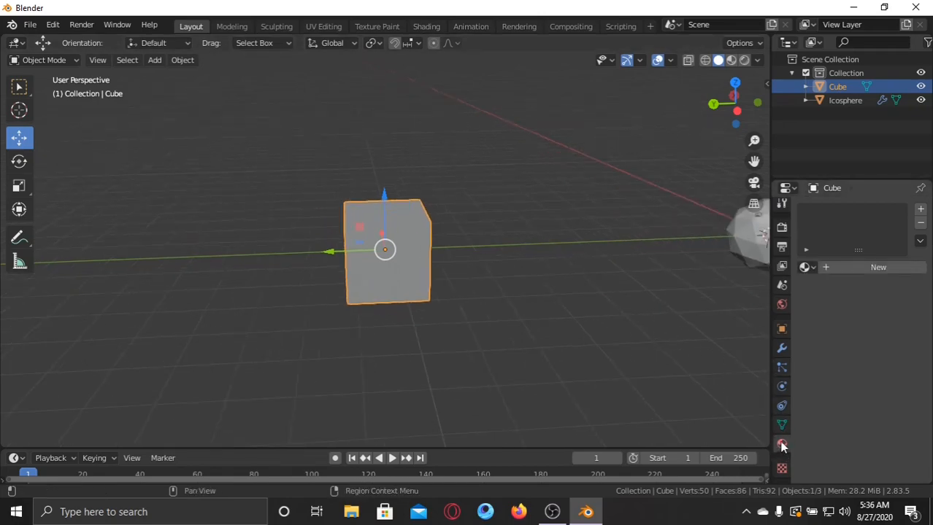
{"action": "left_click", "coordinate": [848, 270]}
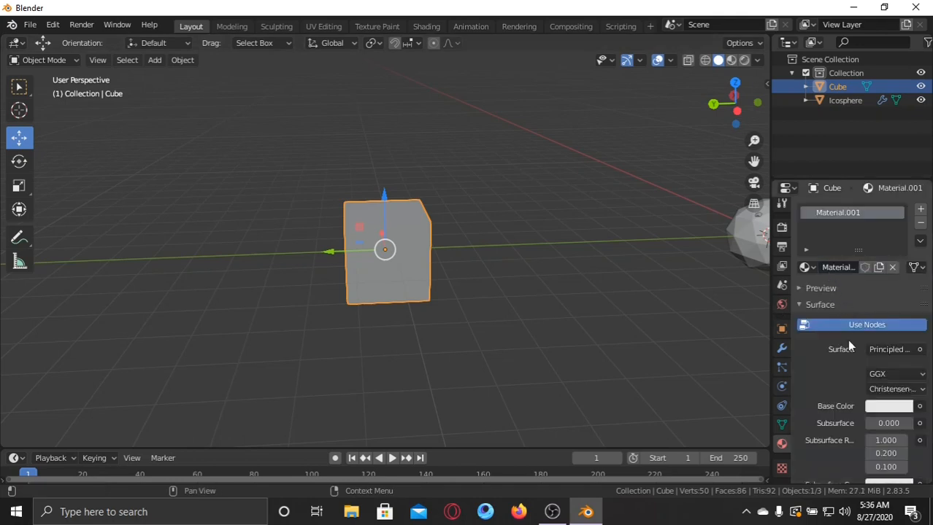
{"action": "left_click", "coordinate": [894, 350]}
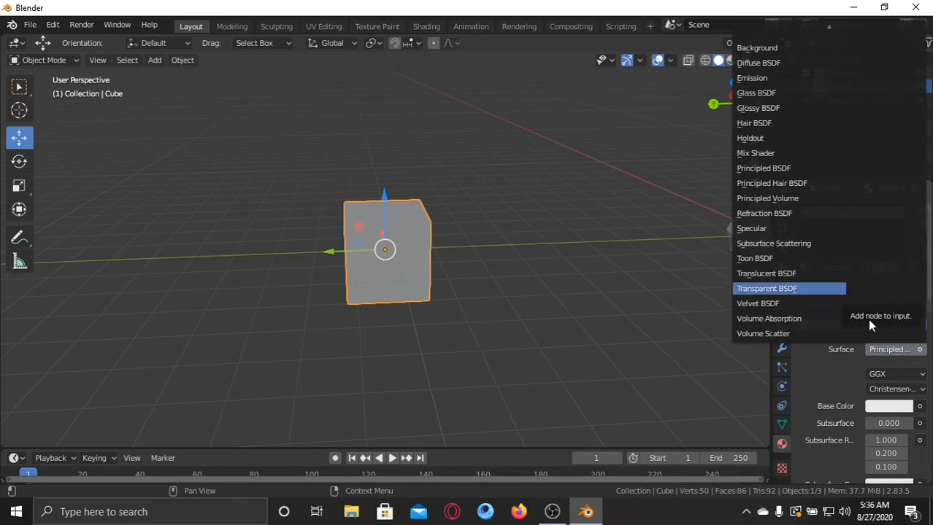
{"action": "left_click", "coordinate": [748, 78]}
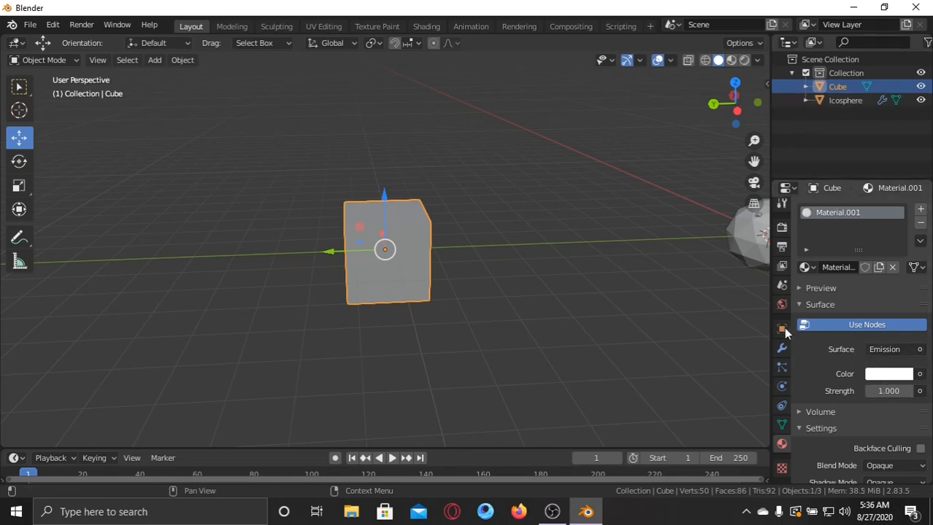
Switch the viewport to Rendered shading and look at the emissive cube from several angles.
{"action": "middle_click_drag", "start_coordinate": [621, 266], "coordinate": [622, 202]}
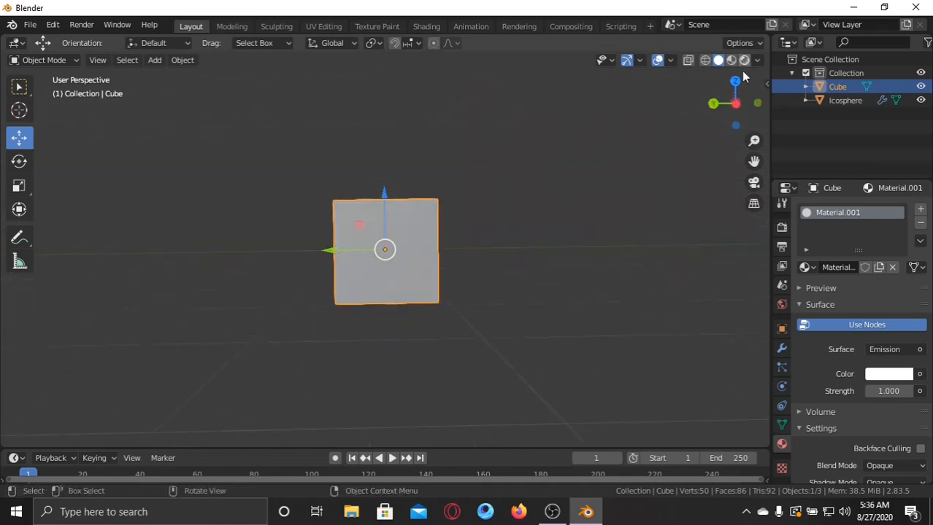
{"action": "left_click", "coordinate": [743, 61]}
{"action": "scroll", "coordinate": [572, 197], "scroll_direction": "down", "scroll_amount": 2}
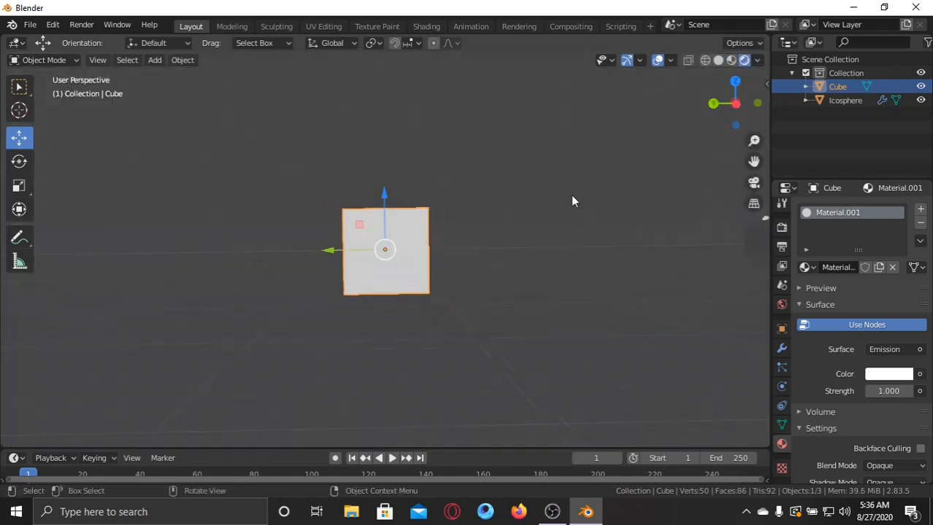
{"action": "mouse_move", "coordinate": [563, 211]}
{"action": "middle_mouse_down"}
{"action": "mouse_move", "coordinate": [568, 306]}
{"action": "mouse_move", "coordinate": [500, 215]}
{"action": "middle_mouse_up"}
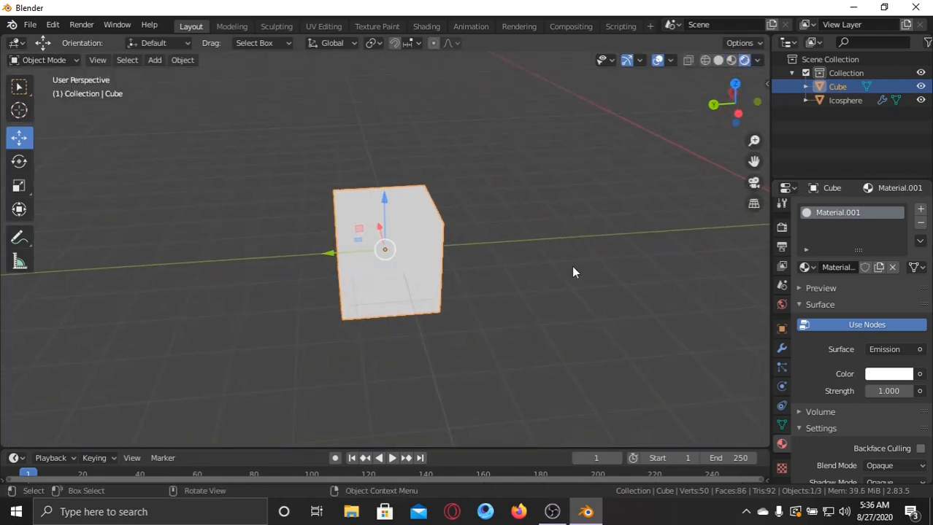
{"action": "middle_click_drag", "start_coordinate": [672, 326], "coordinate": [679, 311]}
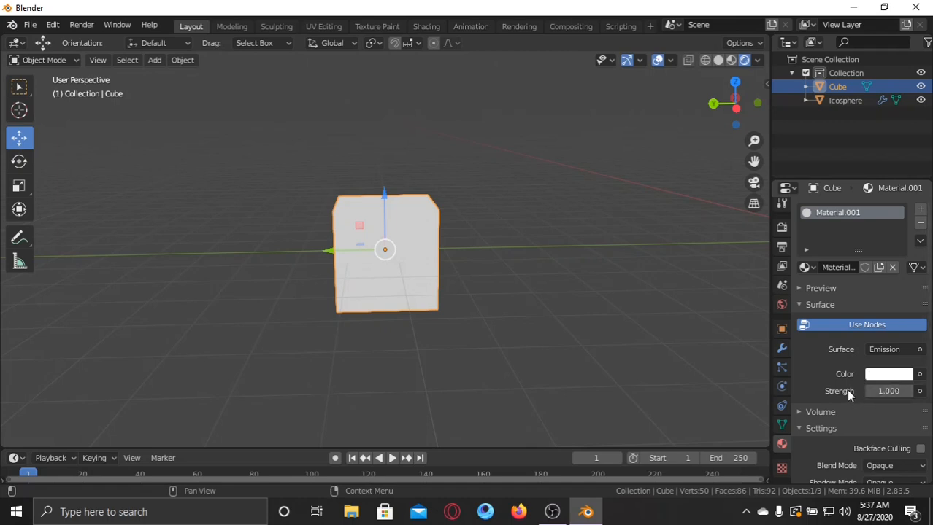
Set the cube's emission color to red with hue 0.987 and saturation 1.000, and its emission strength to 10.
{"action": "left_click", "coordinate": [879, 374]}
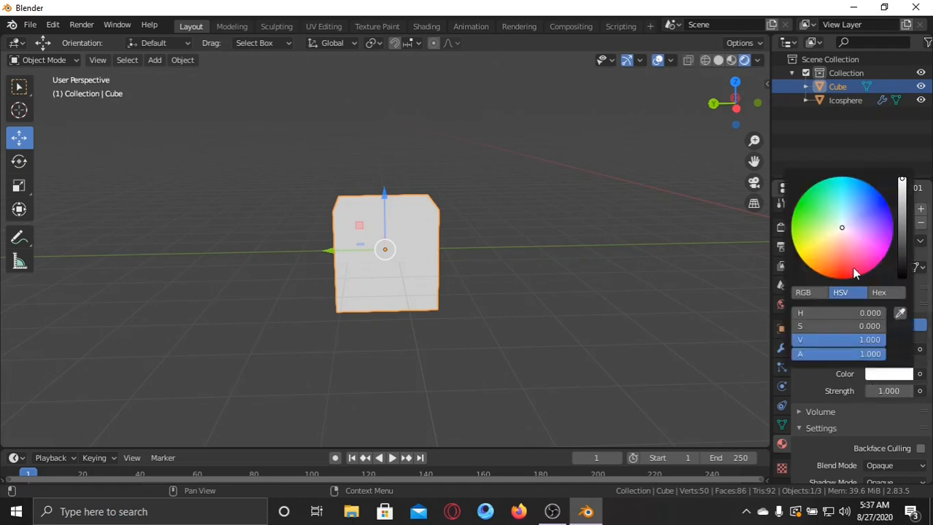
{"action": "left_click_drag", "start_coordinate": [854, 253], "coordinate": [848, 278]}
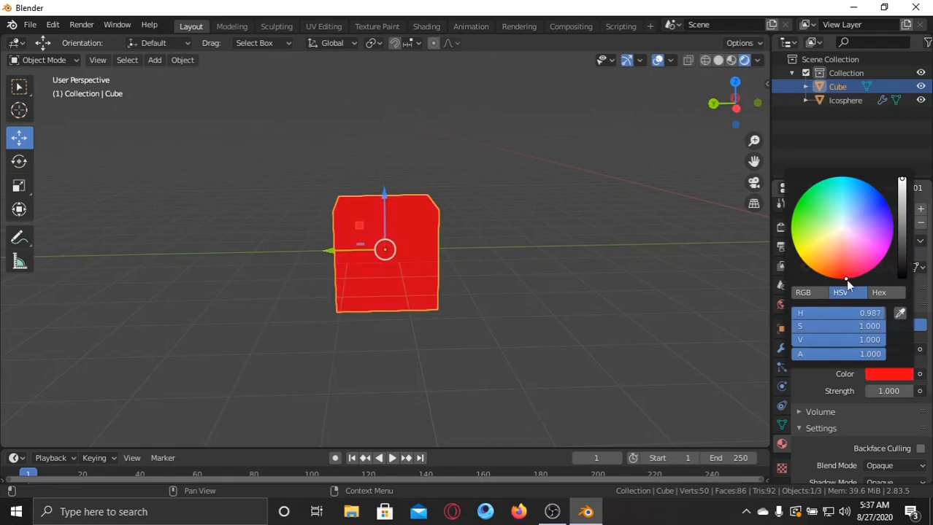
{"action": "left_click", "coordinate": [887, 392]}
{"action": "type", "text": "10"}
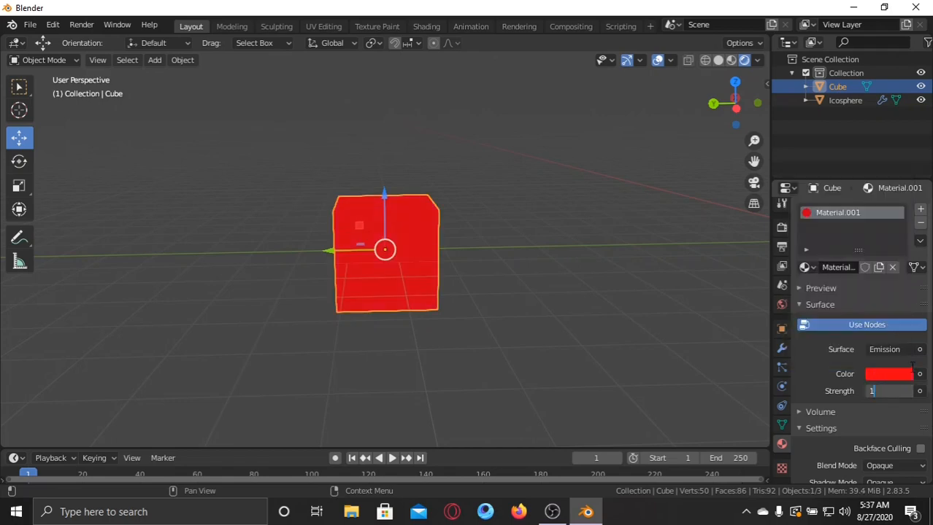
{"action": "key", "text": "Return"}
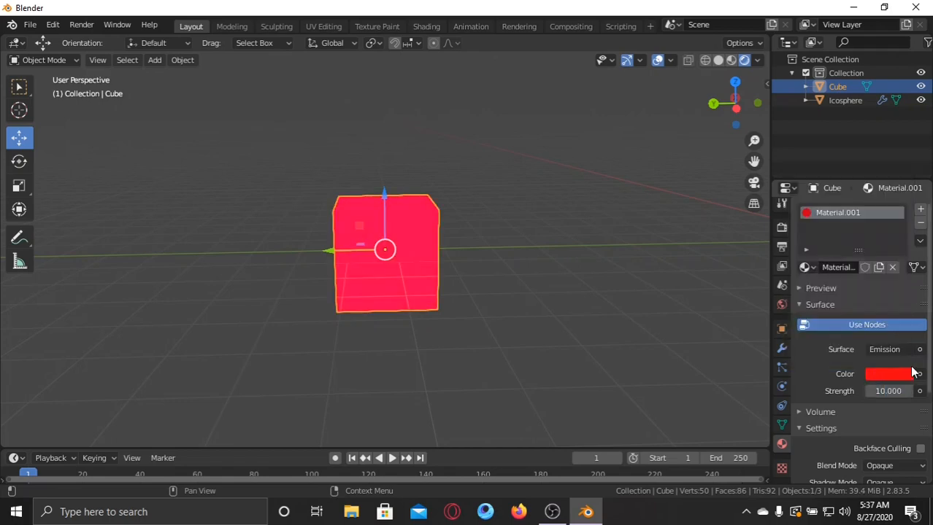
Enable Bloom in the Eevee render settings so the cube glows.
{"action": "left_click", "coordinate": [782, 227]}
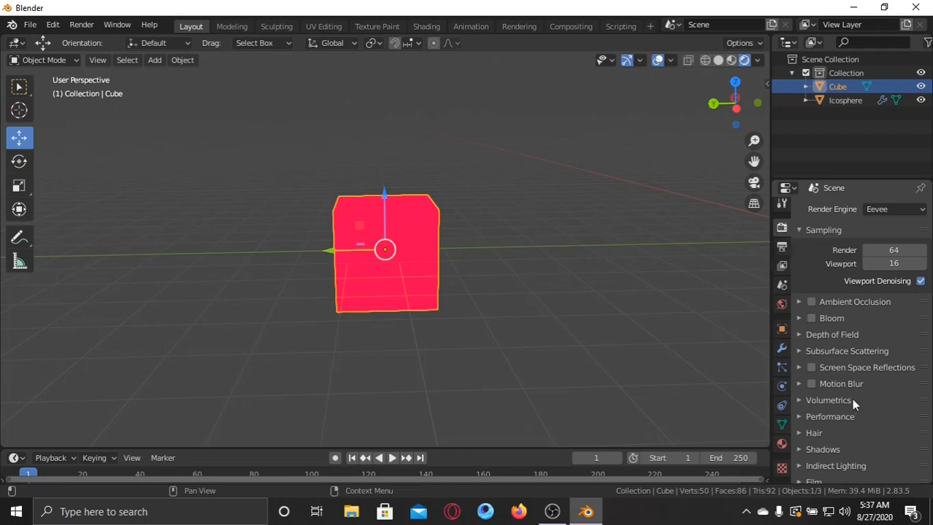
{"action": "left_click", "coordinate": [810, 319]}
{"action": "scroll", "coordinate": [519, 277], "scroll_direction": "down", "scroll_amount": 2}
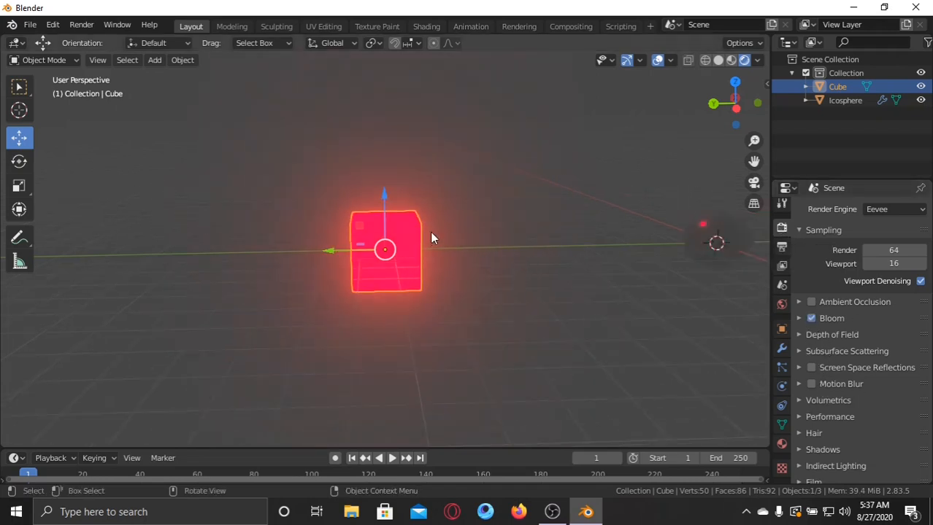
{"action": "scroll", "coordinate": [651, 258], "scroll_direction": "up", "scroll_amount": 3}
Expand the Bloom settings and set the bloom color to red with hue 0.995, saturation 1.000 and value 1.000.
{"action": "left_click", "coordinate": [798, 318]}
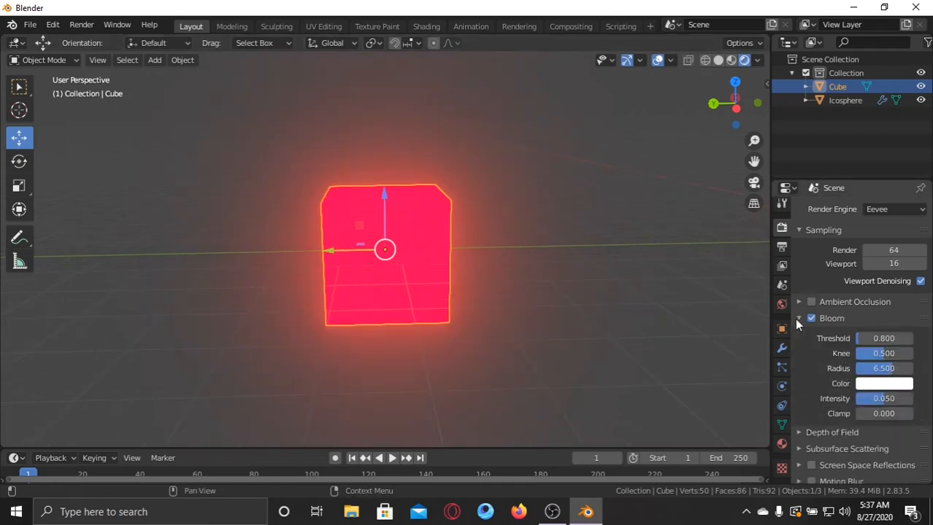
{"action": "scroll", "coordinate": [838, 342], "scroll_direction": "down", "scroll_amount": 1}
{"action": "left_click", "coordinate": [875, 357]}
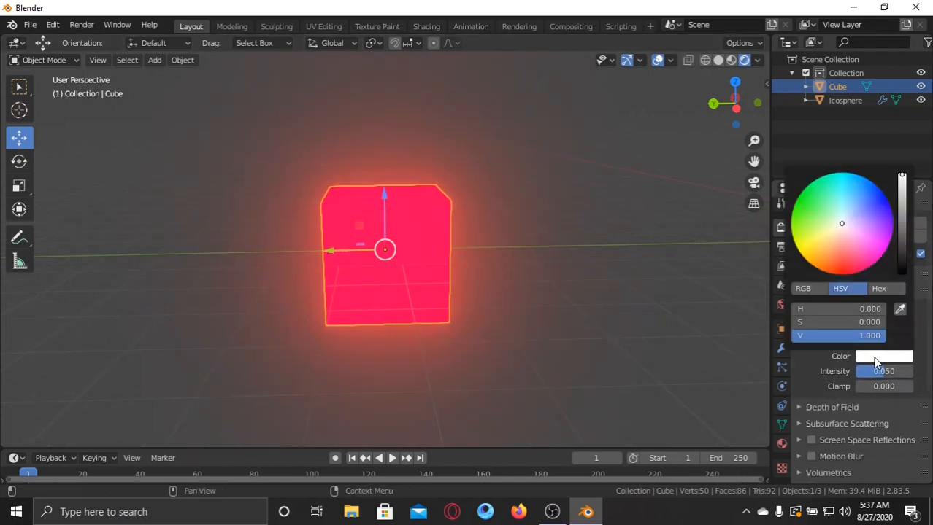
{"action": "left_click", "coordinate": [842, 267]}
{"action": "left_click_drag", "start_coordinate": [842, 267], "coordinate": [842, 275]}
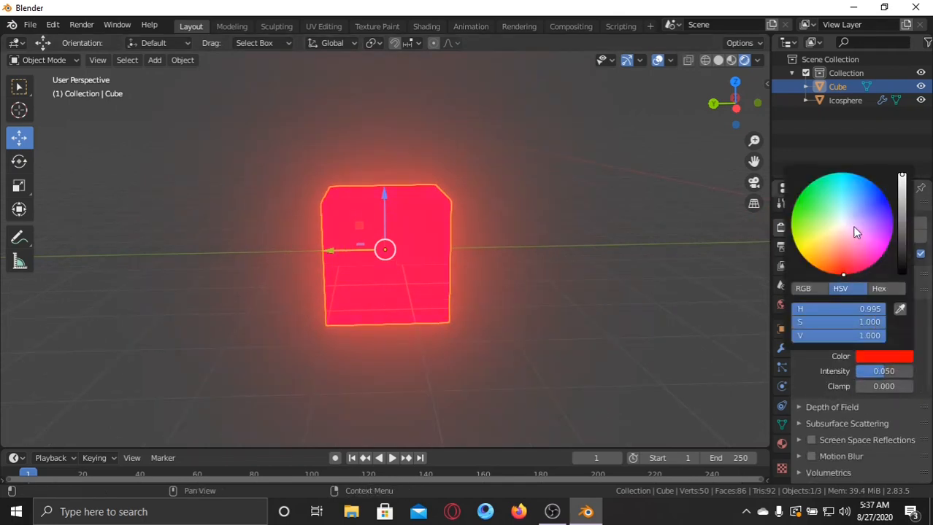
{"action": "mouse_move", "coordinate": [903, 188]}
{"action": "left_mouse_down"}
{"action": "mouse_move", "coordinate": [902, 274]}
{"action": "mouse_move", "coordinate": [905, 177]}
{"action": "left_mouse_up"}
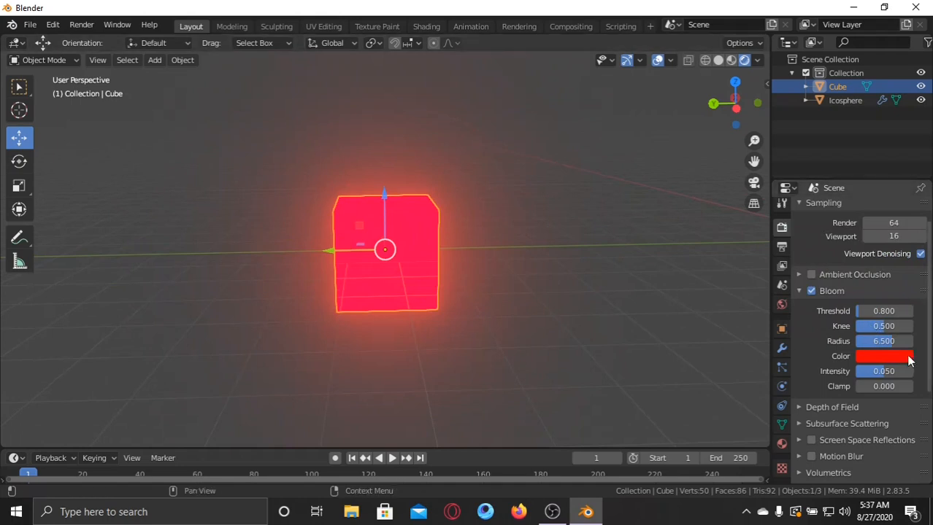
Raise the Bloom threshold to 1.730, knee to 0.756 and radius to 7.430, and deselect the cube.
{"action": "left_click_drag", "start_coordinate": [883, 311], "coordinate": [892, 341]}
{"action": "scroll", "coordinate": [584, 255], "scroll_direction": "down", "scroll_amount": 2}
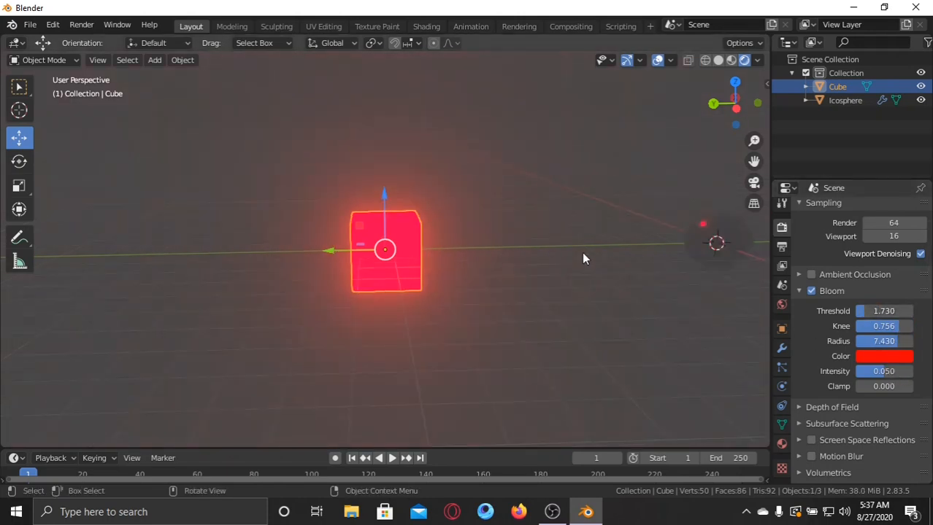
{"action": "left_click", "coordinate": [590, 224]}
{"action": "middle_click_drag", "start_coordinate": [590, 225], "coordinate": [667, 222]}
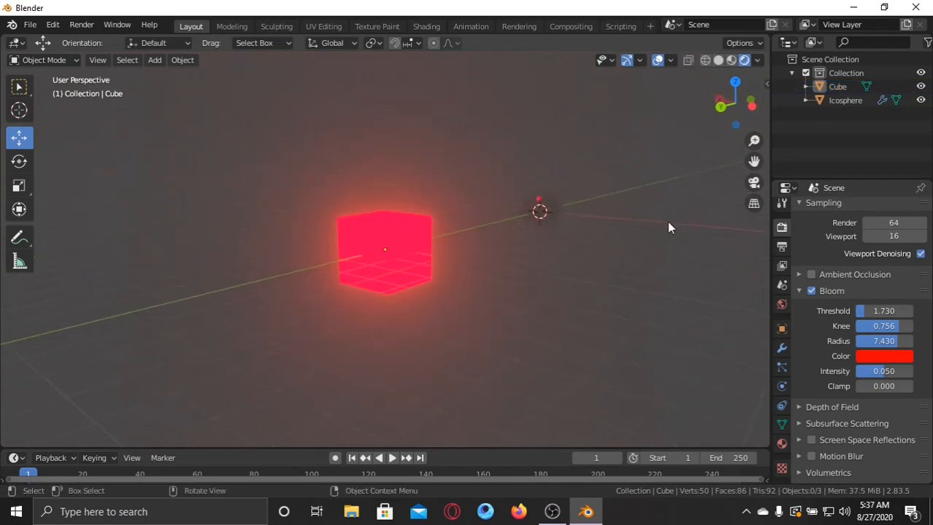
Set the world background color to black.
{"action": "left_click", "coordinate": [557, 203]}
{"action": "left_click", "coordinate": [782, 305]}
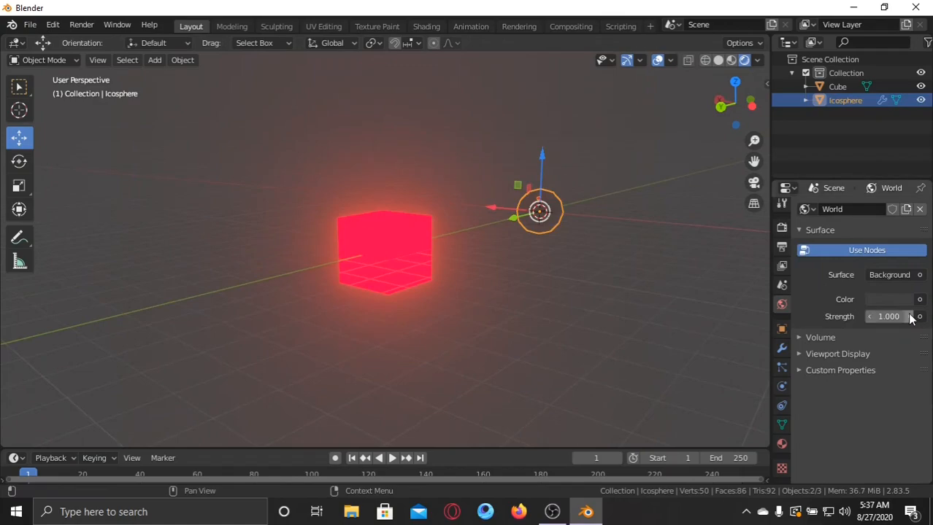
{"action": "left_click", "coordinate": [886, 299]}
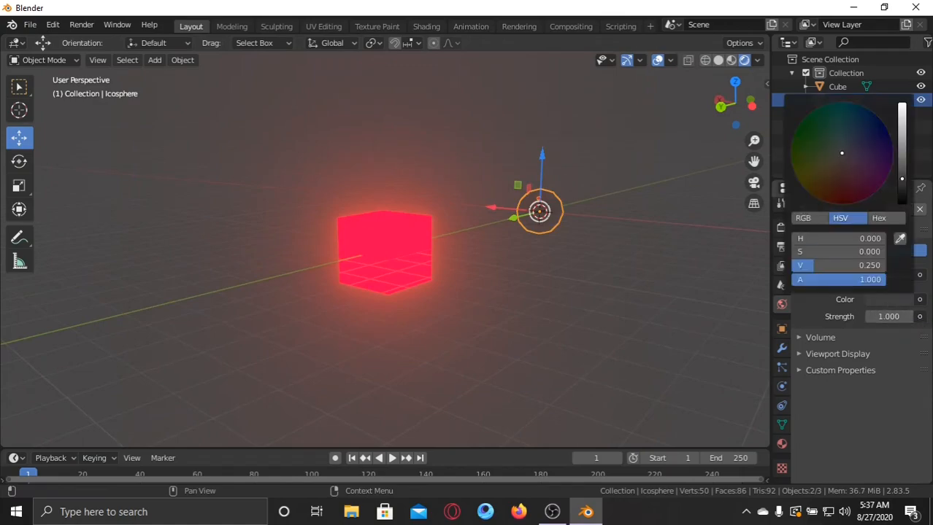
{"action": "left_click_drag", "start_coordinate": [902, 179], "coordinate": [902, 204]}
{"action": "left_click", "coordinate": [619, 200]}
{"action": "middle_click_drag", "start_coordinate": [634, 202], "coordinate": [525, 260]}
{"action": "scroll", "coordinate": [541, 209], "scroll_direction": "down", "scroll_amount": 4}
Focus on the icosphere, play the animation to examine the glowing particles, and return to frame 1.
{"action": "left_click", "coordinate": [529, 253]}
{"action": "key", "text": "KP_Decimal"}
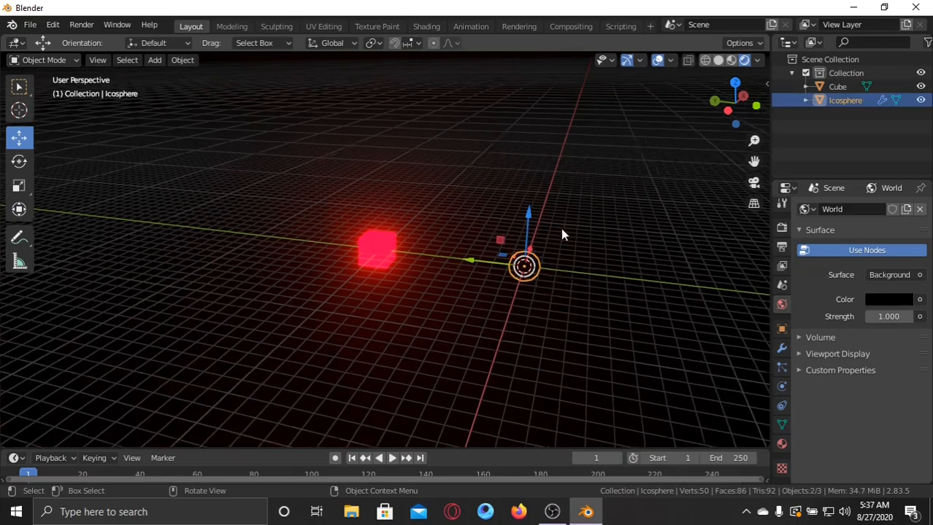
{"action": "scroll", "coordinate": [562, 230], "scroll_direction": "down", "scroll_amount": 16}
{"action": "middle_click_drag", "start_coordinate": [520, 238], "coordinate": [438, 379]}
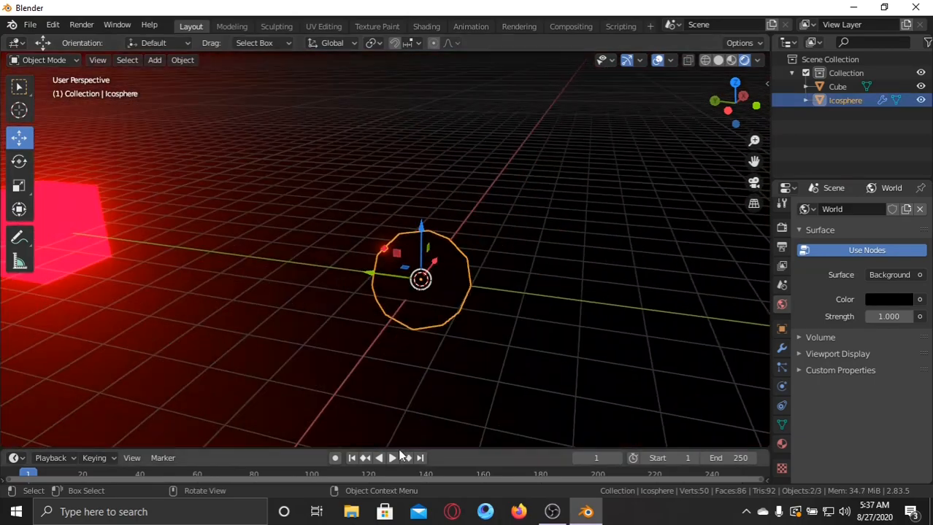
{"action": "left_click", "coordinate": [392, 458]}
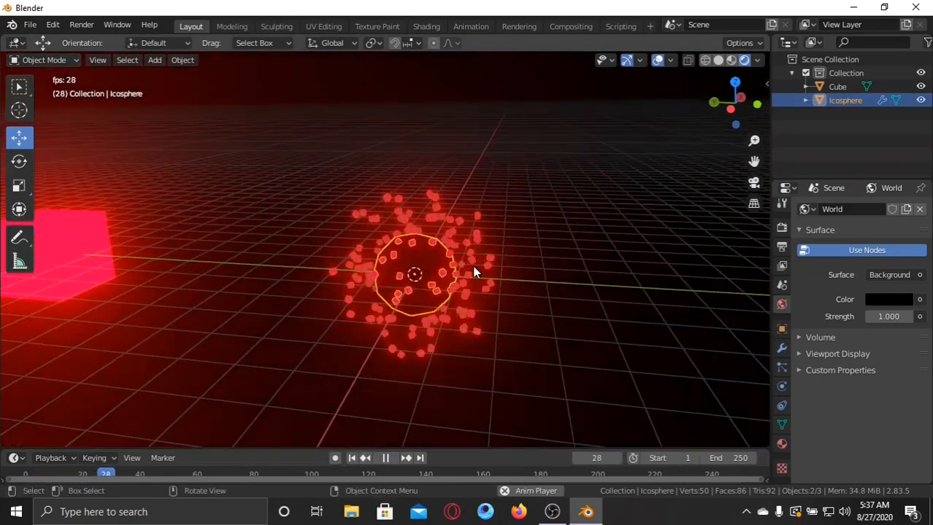
{"action": "left_click", "coordinate": [543, 242]}
{"action": "middle_click_drag", "start_coordinate": [538, 254], "coordinate": [537, 230]}
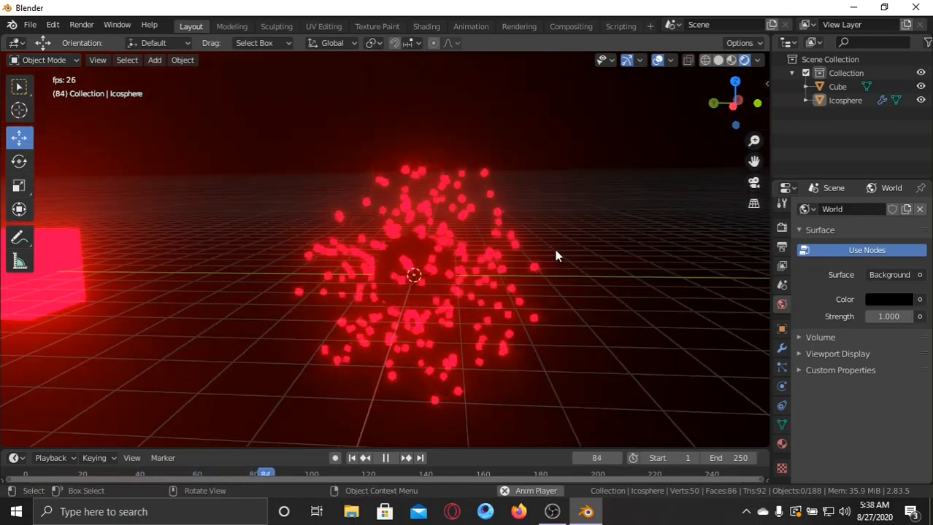
{"action": "left_click", "coordinate": [385, 460]}
{"action": "middle_click_drag", "start_coordinate": [447, 308], "coordinate": [457, 247]}
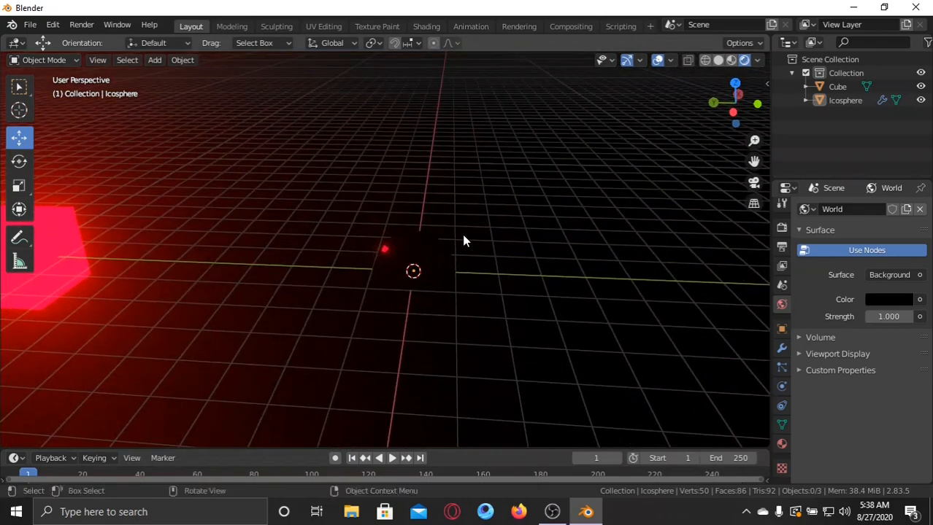
{"action": "scroll", "coordinate": [463, 241], "scroll_direction": "down", "scroll_amount": 2}
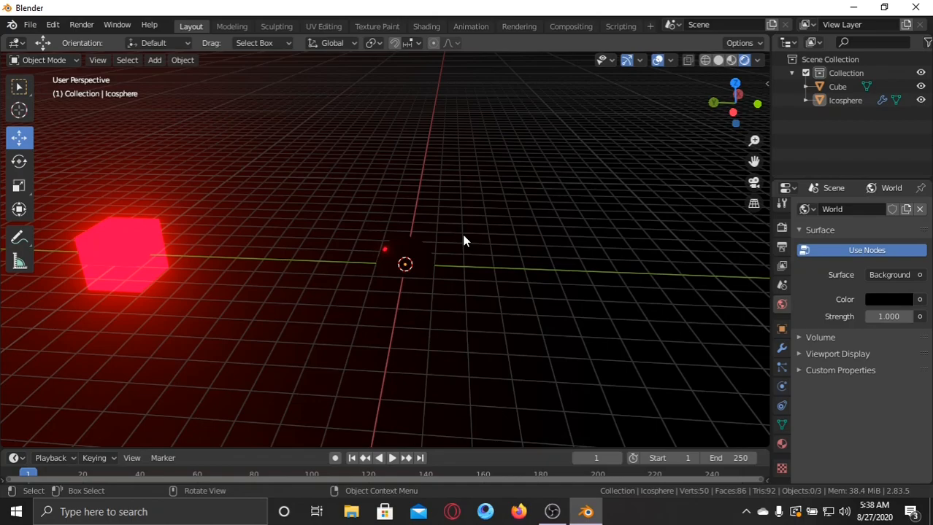
{"action": "middle_click_drag", "start_coordinate": [463, 240], "coordinate": [490, 202]}
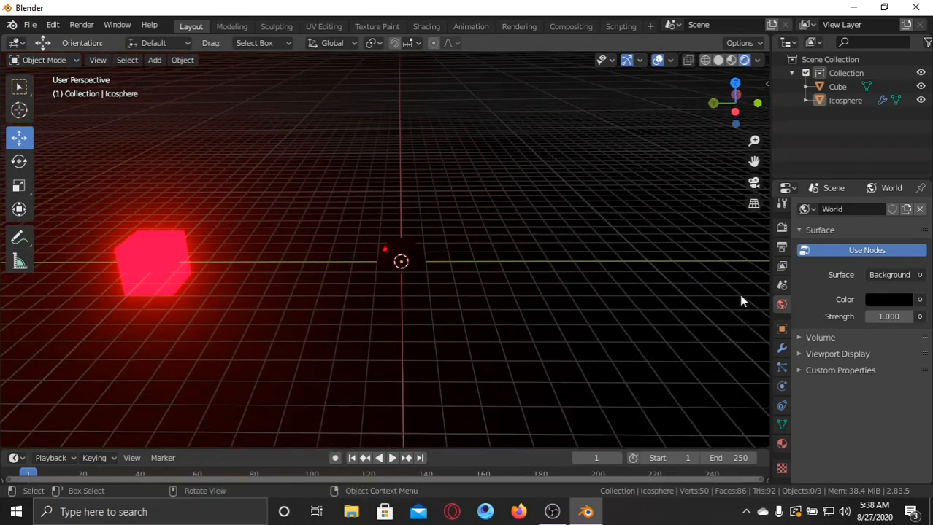
Set the icosphere's particle emission Number to 10000 and the emission End frame to 250.
{"action": "left_click", "coordinate": [400, 250]}
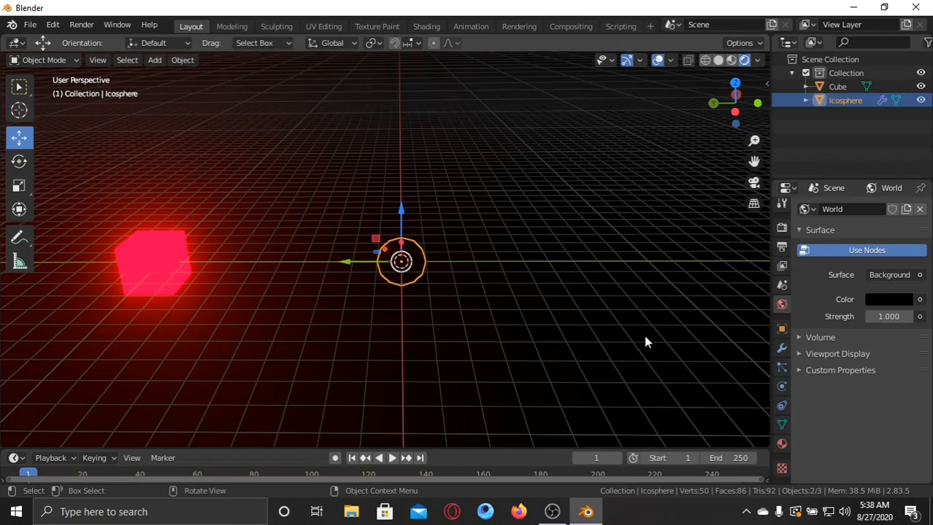
{"action": "left_click", "coordinate": [781, 367]}
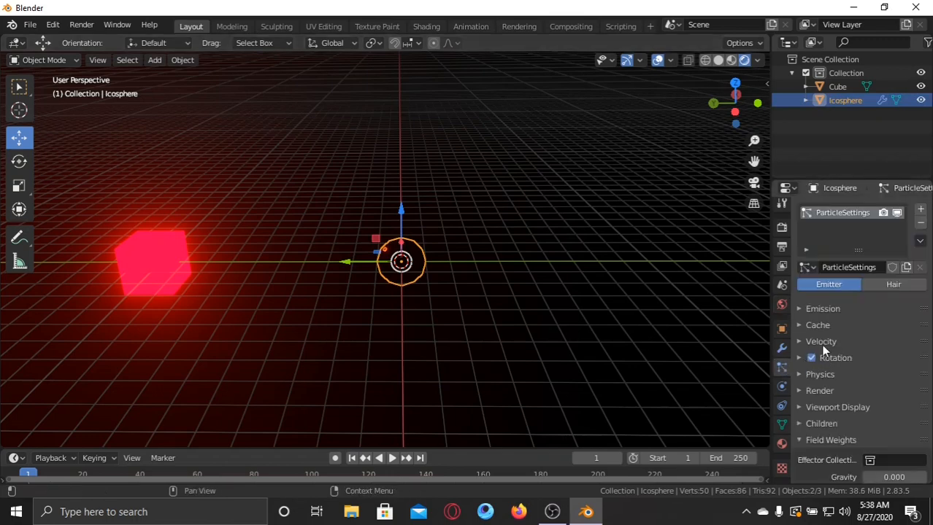
{"action": "left_click", "coordinate": [802, 308]}
{"action": "scroll", "coordinate": [825, 327], "scroll_direction": "down", "scroll_amount": 2}
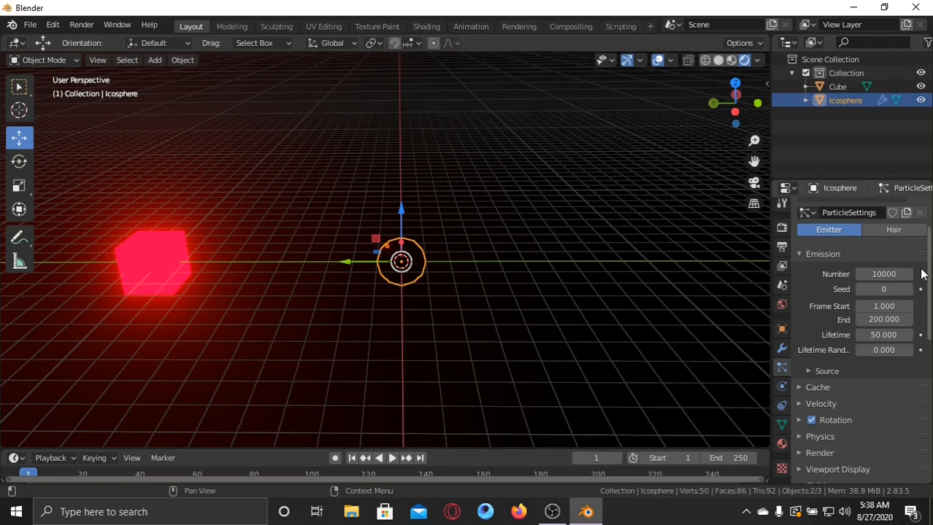
{"action": "left_click", "coordinate": [880, 290]}
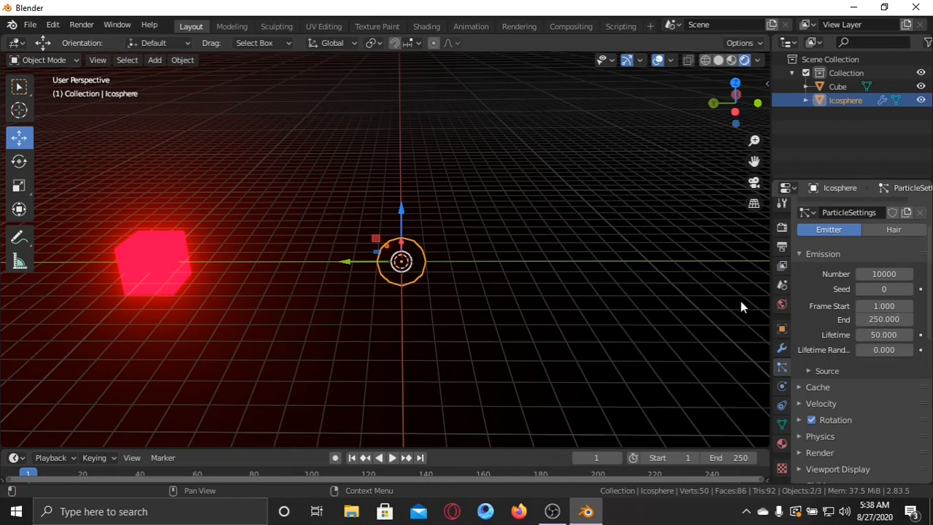
{"action": "scroll", "coordinate": [496, 217], "scroll_direction": "down", "scroll_amount": 1}
{"action": "scroll", "coordinate": [495, 216], "scroll_direction": "up", "scroll_amount": 1}
{"action": "right_click", "coordinate": [495, 211]}
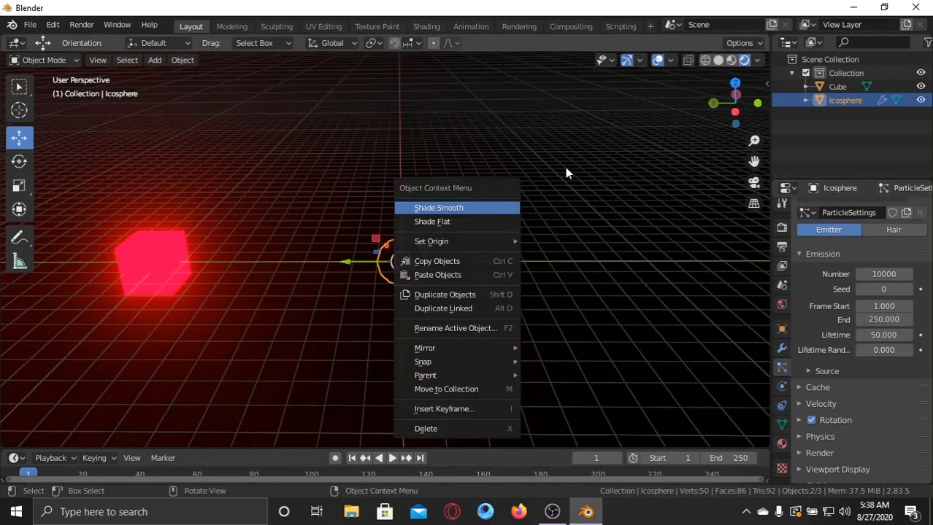
{"action": "middle_click_drag", "start_coordinate": [552, 187], "coordinate": [760, 240]}
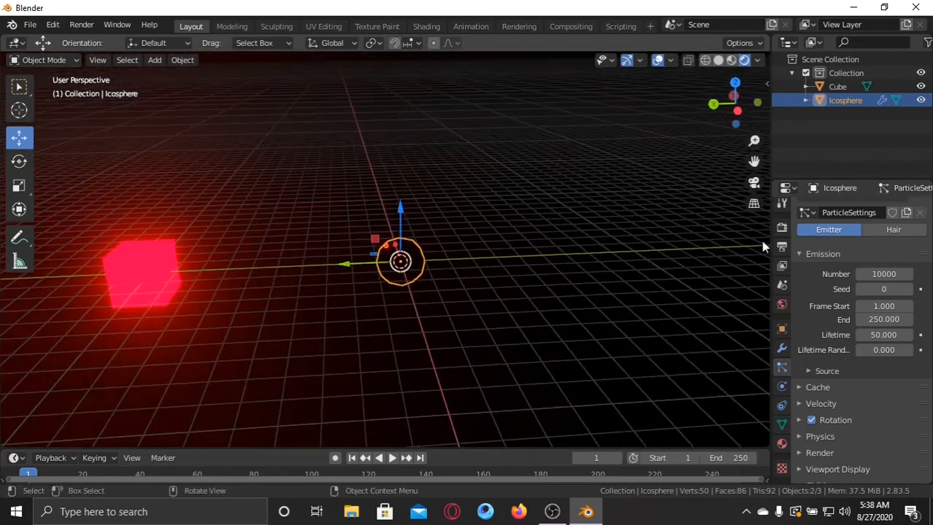
{"action": "left_click", "coordinate": [801, 254]}
{"action": "left_click", "coordinate": [801, 254]}
Deselect the icosphere and add a Turbulence force field at the scene's center.
{"action": "middle_click_drag", "start_coordinate": [558, 289], "coordinate": [468, 256]}
{"action": "left_click", "coordinate": [485, 225]}
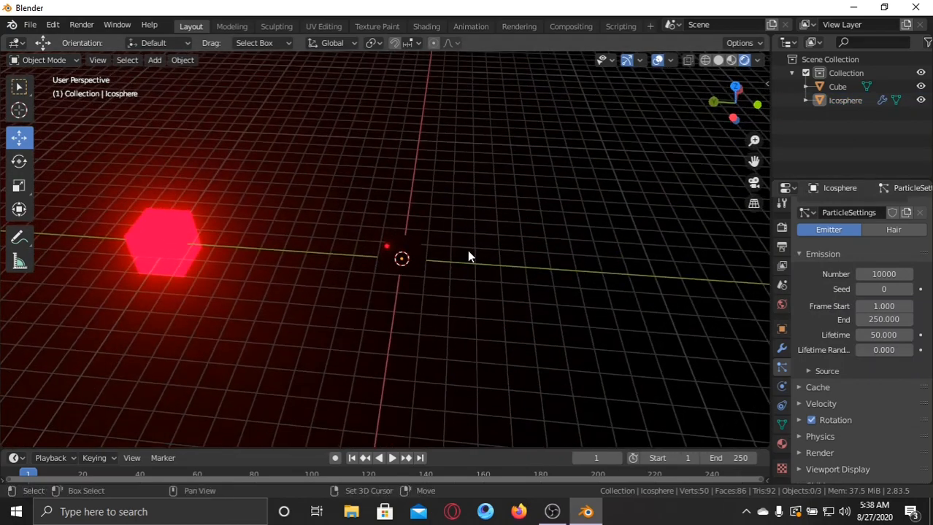
{"action": "key", "text": "shift+a"}
{"action": "mouse_move", "coordinate": [462, 223]}
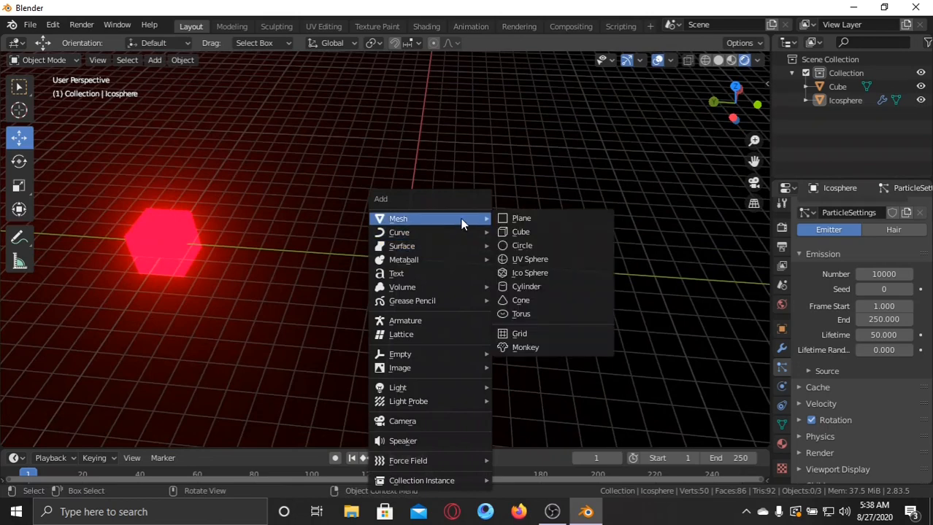
{"action": "mouse_move", "coordinate": [446, 260]}
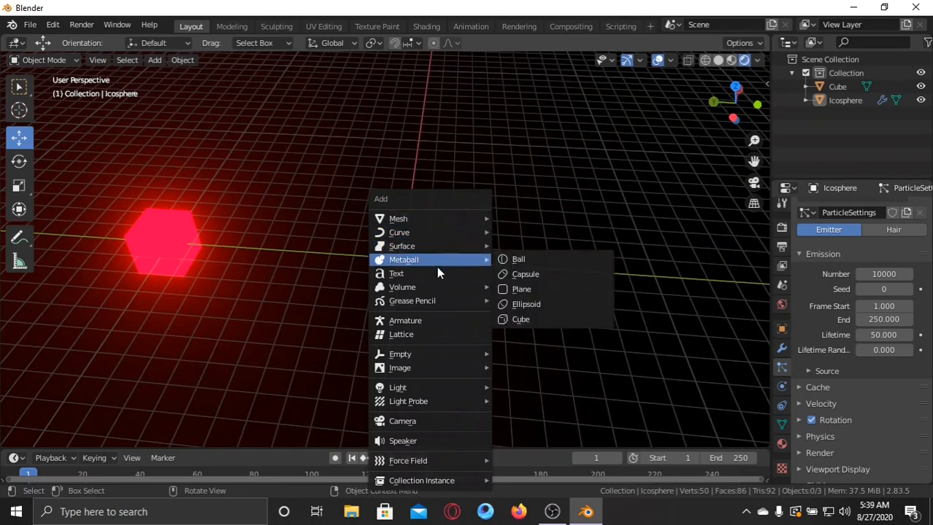
{"action": "mouse_move", "coordinate": [432, 463]}
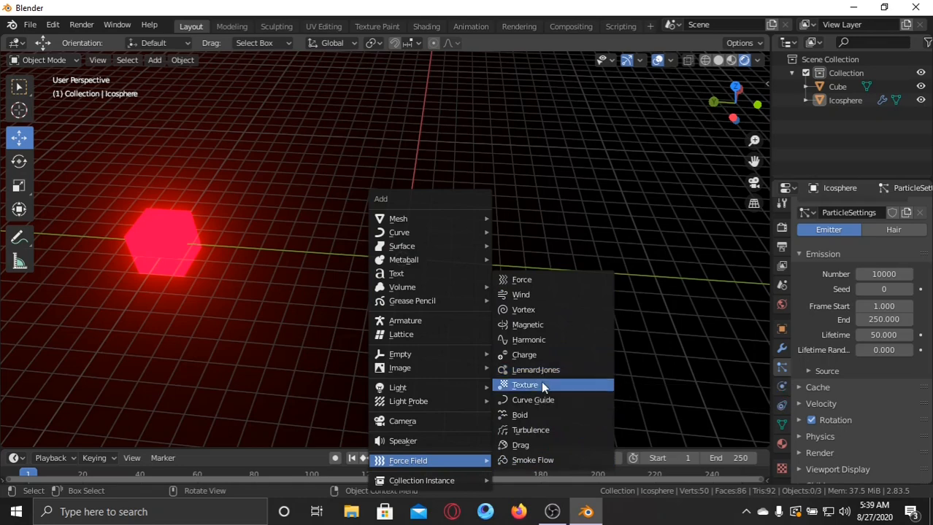
{"action": "left_click", "coordinate": [552, 430]}
Move the turbulence field straight up along Z to about 8.08 m above the icosphere.
{"action": "middle_click_drag", "start_coordinate": [475, 254], "coordinate": [468, 199]}
{"action": "left_click_drag", "start_coordinate": [401, 202], "coordinate": [400, 161]}
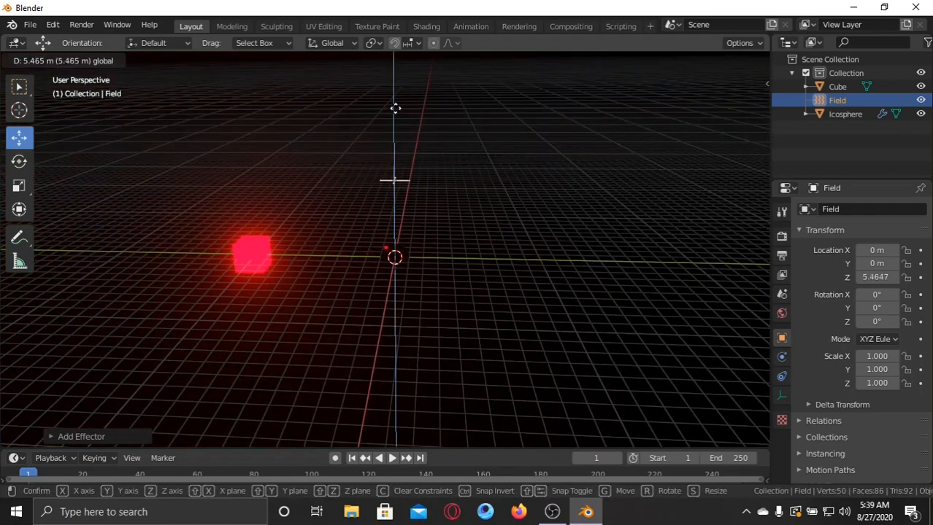
{"action": "left_click_drag", "start_coordinate": [393, 86], "coordinate": [399, 81]}
{"action": "mouse_move", "coordinate": [457, 163]}
{"action": "middle_mouse_down"}
{"action": "mouse_move", "coordinate": [458, 179]}
{"action": "mouse_move", "coordinate": [473, 164]}
{"action": "mouse_move", "coordinate": [470, 173]}
{"action": "middle_mouse_up"}
{"action": "scroll", "coordinate": [550, 221], "scroll_direction": "up", "scroll_amount": 2}
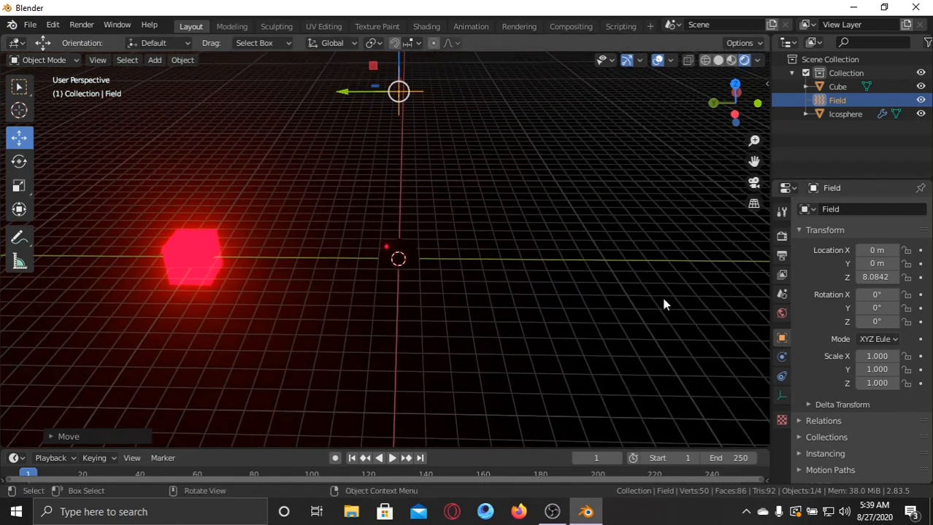
{"action": "middle_click_drag", "start_coordinate": [664, 304], "coordinate": [533, 233]}
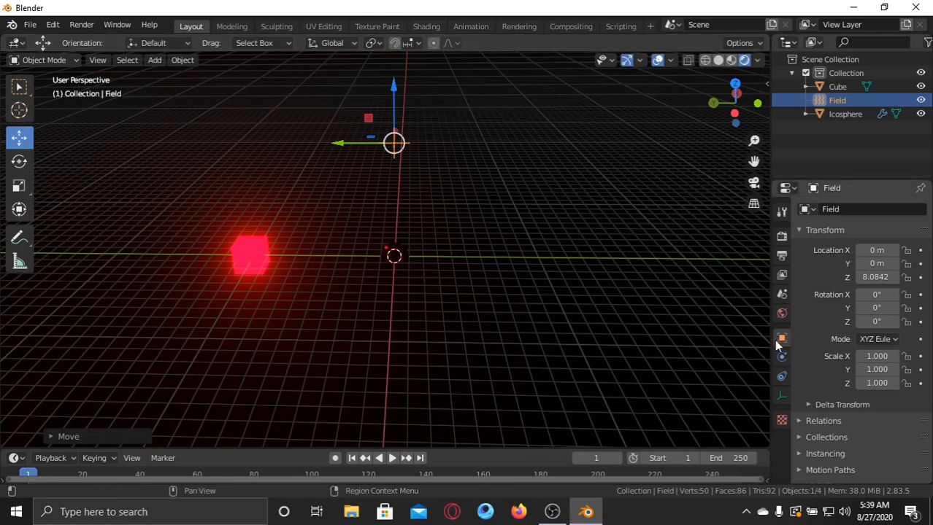
Open the force field's physics settings and look through its turbulence options.
{"action": "left_click", "coordinate": [780, 376]}
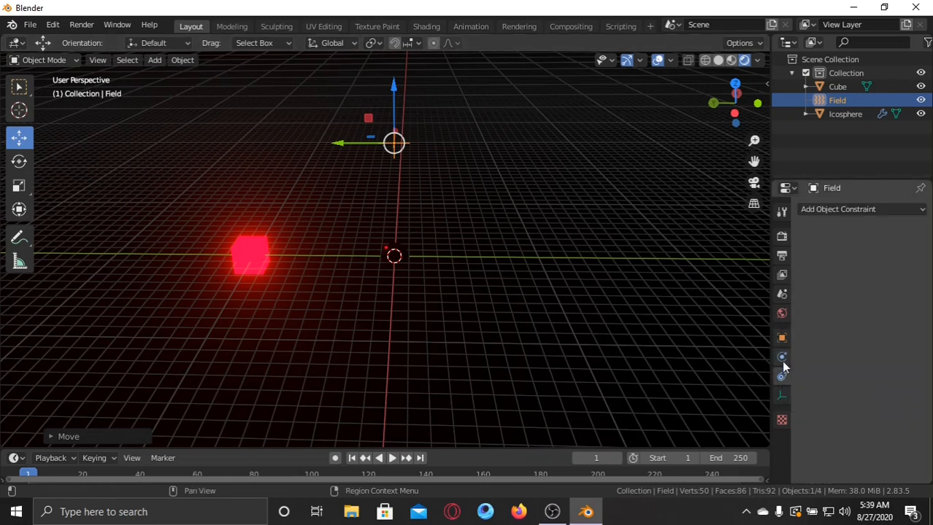
{"action": "left_click", "coordinate": [781, 357]}
{"action": "left_click", "coordinate": [783, 376]}
{"action": "left_click", "coordinate": [782, 343]}
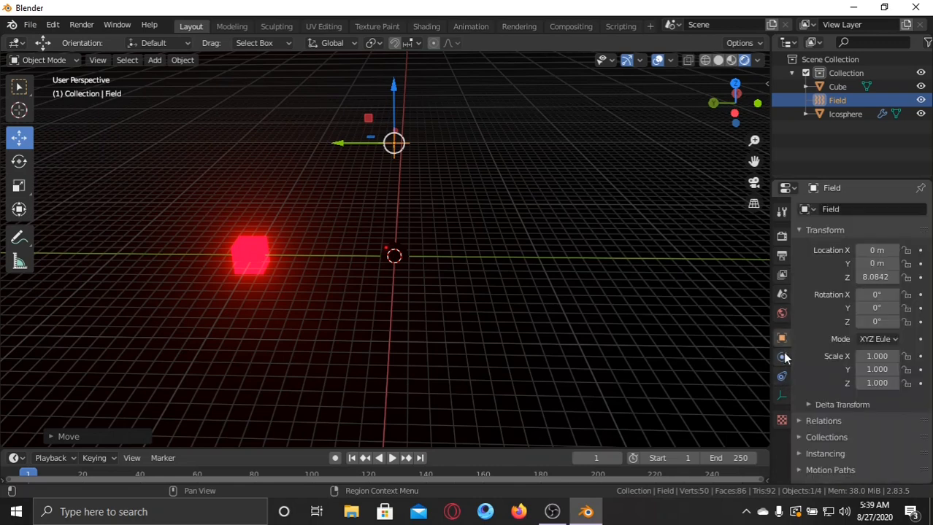
{"action": "left_click", "coordinate": [783, 359]}
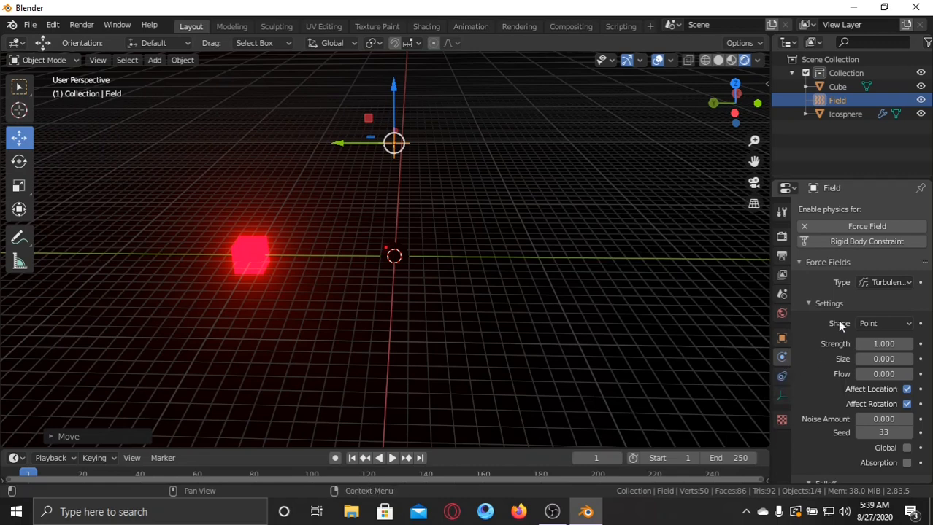
{"action": "scroll", "coordinate": [850, 315], "scroll_direction": "down", "scroll_amount": 1}
{"action": "scroll", "coordinate": [879, 306], "scroll_direction": "down", "scroll_amount": 1}
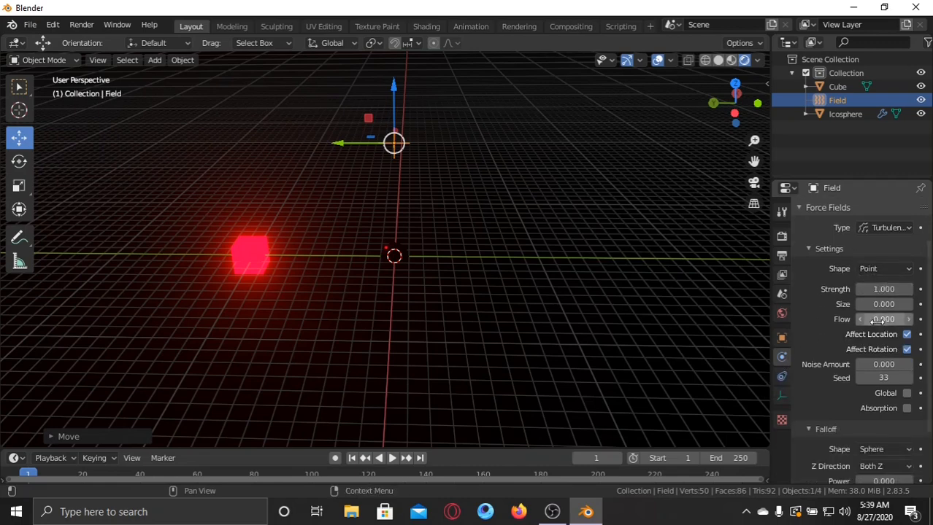
Play the animation to check the turbulence, return to frame 1 and set the field's Strength to 5.
{"action": "left_click", "coordinate": [391, 458]}
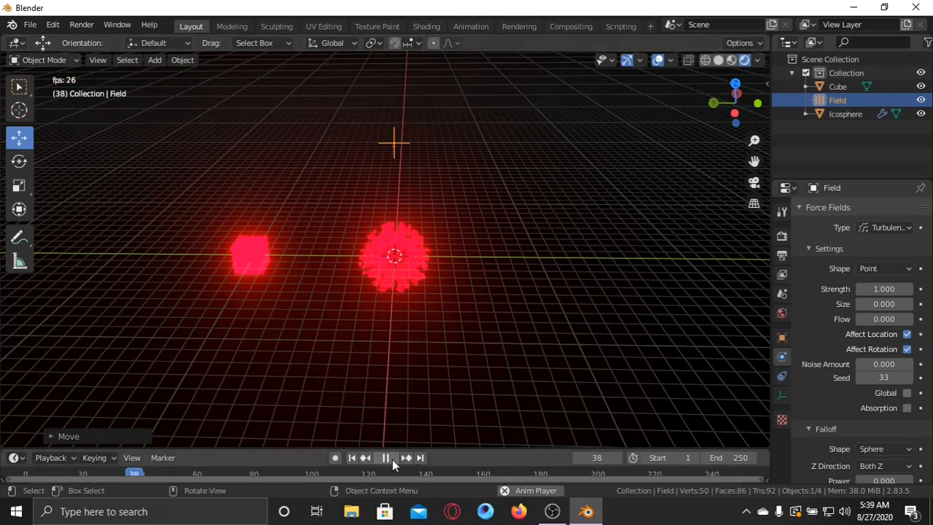
{"action": "middle_click_drag", "start_coordinate": [525, 275], "coordinate": [527, 233]}
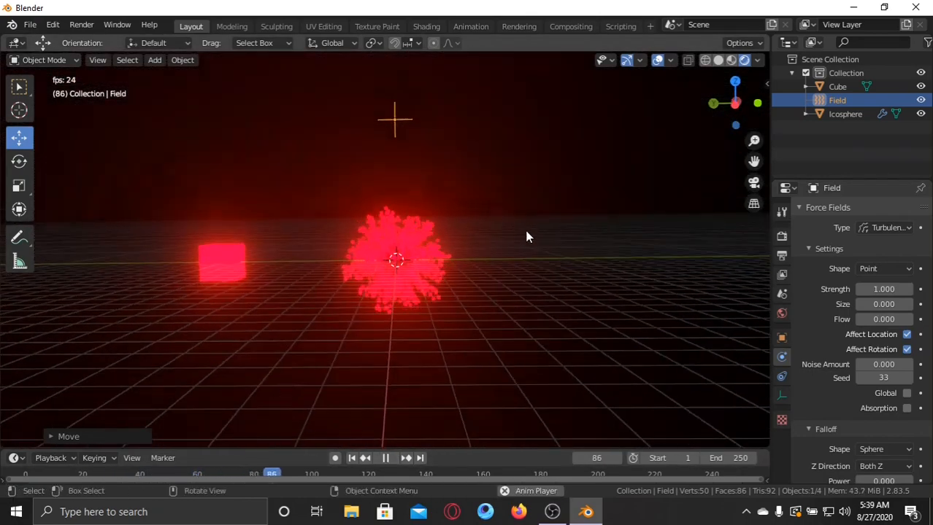
{"action": "scroll", "coordinate": [526, 241], "scroll_direction": "up", "scroll_amount": 4}
{"action": "middle_click_drag", "start_coordinate": [456, 246], "coordinate": [874, 304]}
{"action": "left_click", "coordinate": [384, 459]}
{"action": "left_click", "coordinate": [352, 460]}
{"action": "scroll", "coordinate": [424, 358], "scroll_direction": "down", "scroll_amount": 3}
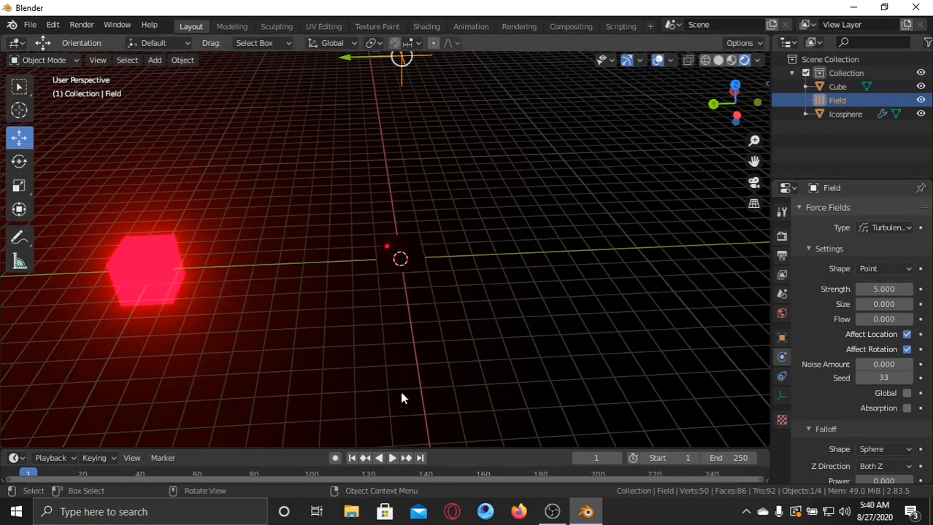
Replay the animation at the new turbulence strength to examine the particle motion, and return to frame 1.
{"action": "left_click", "coordinate": [392, 459]}
{"action": "middle_click_drag", "start_coordinate": [505, 272], "coordinate": [481, 239]}
{"action": "scroll", "coordinate": [487, 238], "scroll_direction": "down", "scroll_amount": 1}
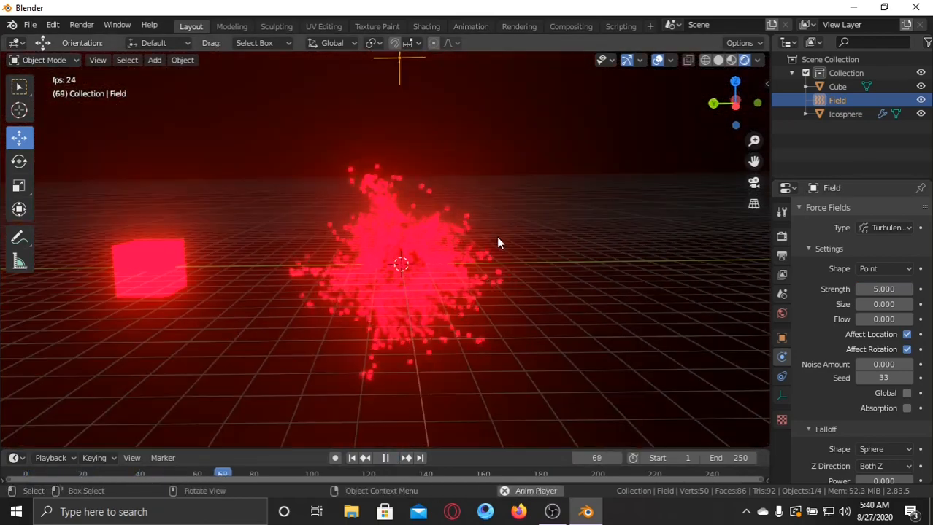
{"action": "left_click", "coordinate": [385, 458]}
{"action": "left_click", "coordinate": [351, 457]}
Try a Flow of 10 on the turbulence field during playback, reset it to 0 and return to frame 1.
{"action": "middle_click_drag", "start_coordinate": [608, 286], "coordinate": [587, 340]}
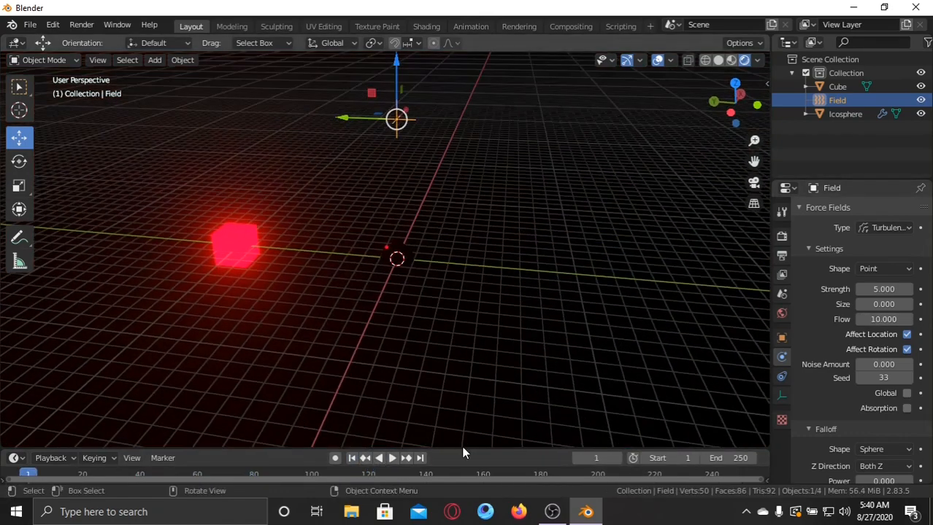
{"action": "left_click", "coordinate": [392, 458]}
{"action": "middle_click_drag", "start_coordinate": [431, 326], "coordinate": [499, 336]}
{"action": "scroll", "coordinate": [453, 294], "scroll_direction": "up", "scroll_amount": 5}
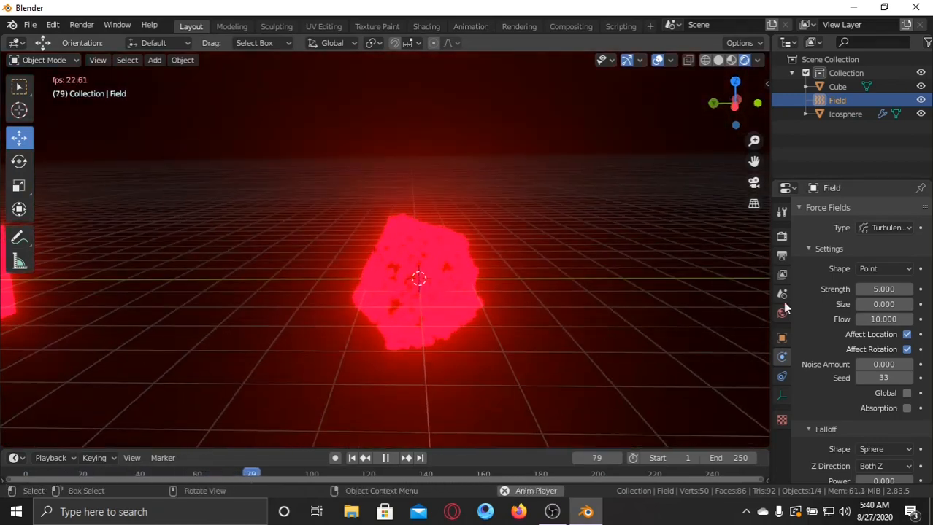
{"action": "left_click_drag", "start_coordinate": [884, 319], "coordinate": [730, 319]}
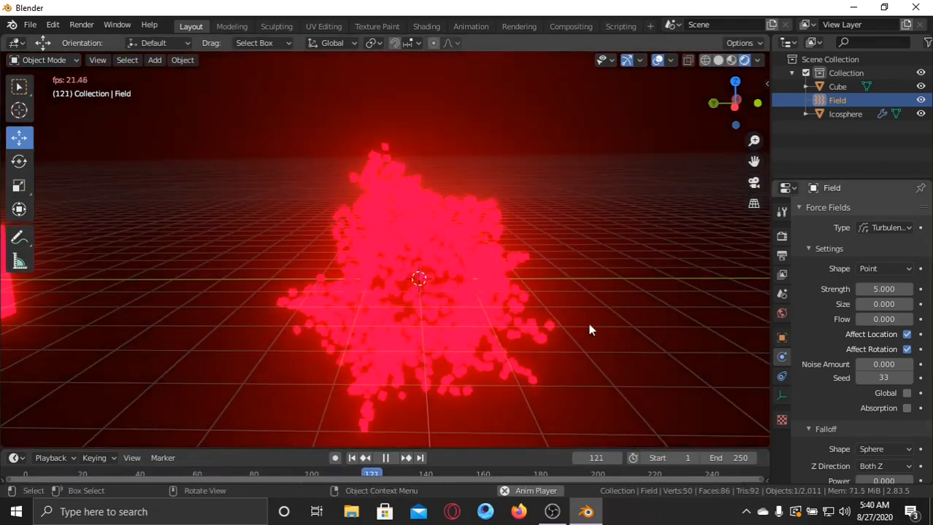
{"action": "middle_click_drag", "start_coordinate": [588, 324], "coordinate": [520, 324]}
{"action": "left_click", "coordinate": [384, 459]}
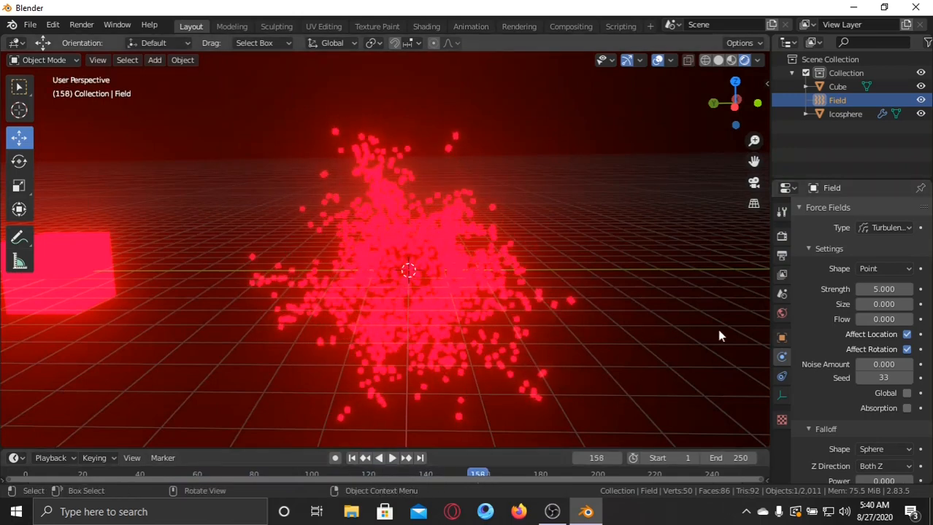
{"action": "left_click", "coordinate": [351, 460]}
Try turbulence Size values of 1.320 and 6.160 during playback and reset the Size to 0.
{"action": "left_click_drag", "start_coordinate": [883, 304], "coordinate": [925, 304]}
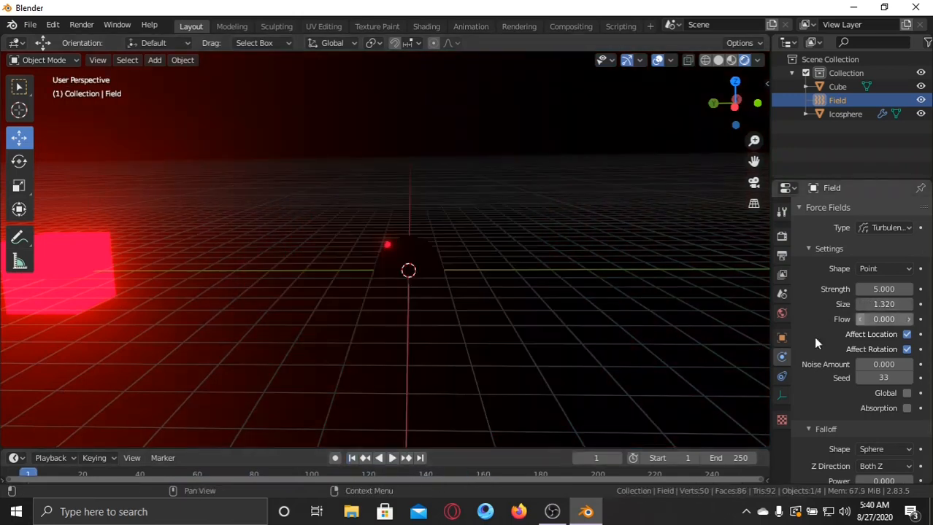
{"action": "left_click", "coordinate": [393, 459]}
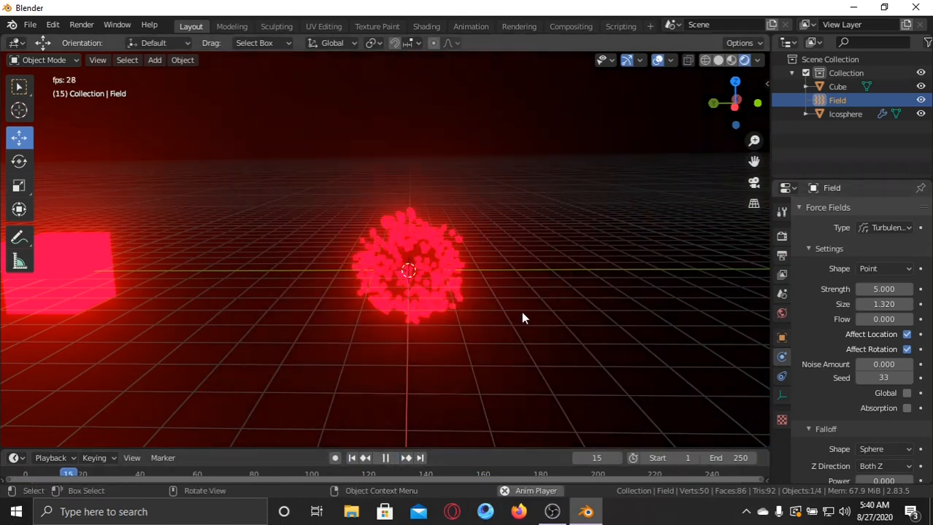
{"action": "scroll", "coordinate": [553, 301], "scroll_direction": "down", "scroll_amount": 4}
{"action": "scroll", "coordinate": [553, 301], "scroll_direction": "down", "scroll_amount": 2}
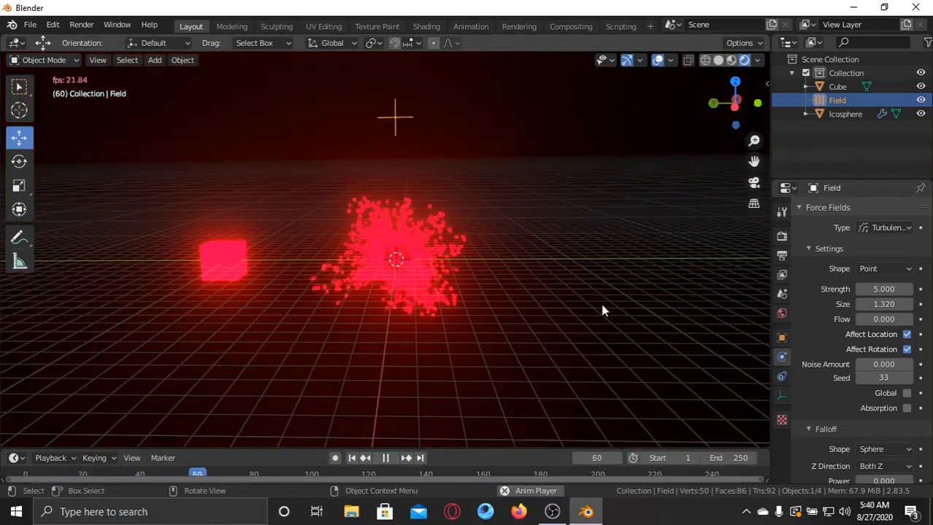
{"action": "left_click_drag", "start_coordinate": [884, 304], "coordinate": [925, 304]}
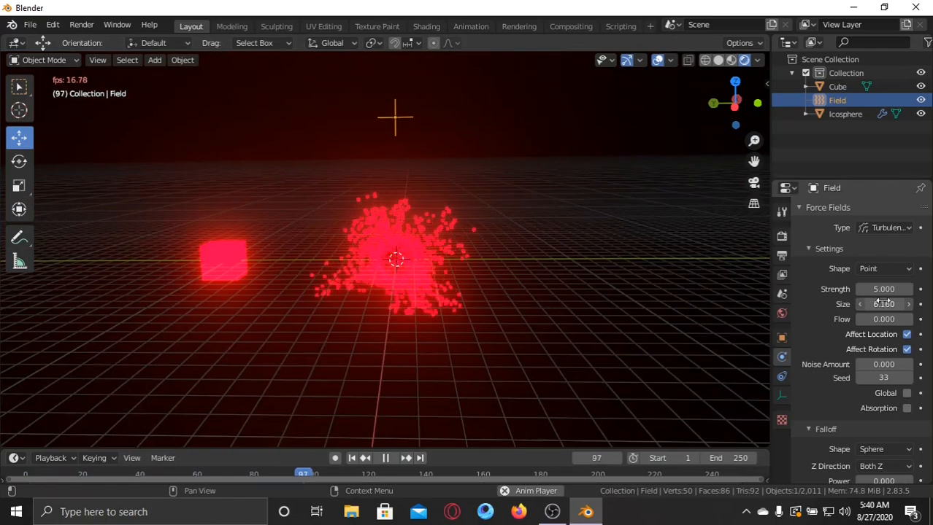
{"action": "scroll", "coordinate": [594, 294], "scroll_direction": "up", "scroll_amount": 1}
{"action": "middle_click_drag", "start_coordinate": [592, 292], "coordinate": [485, 250]}
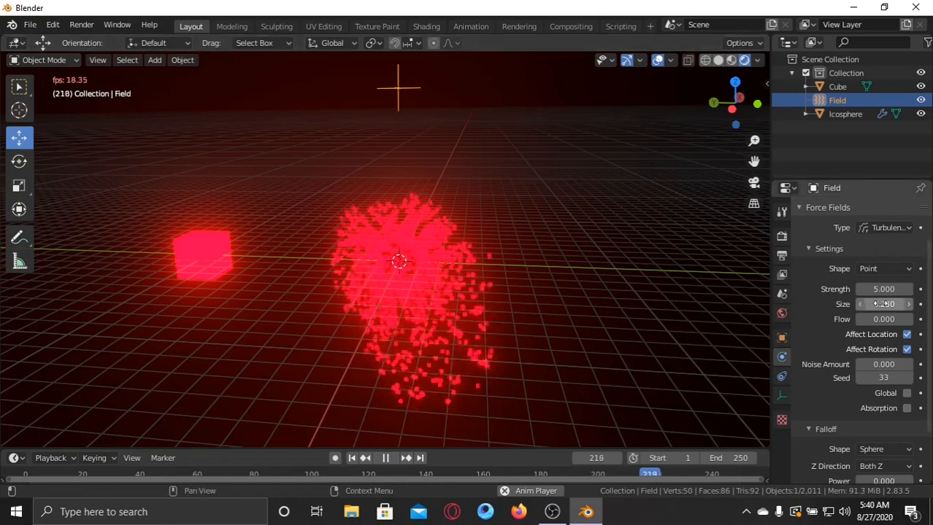
{"action": "left_click_drag", "start_coordinate": [883, 304], "coordinate": [768, 305]}
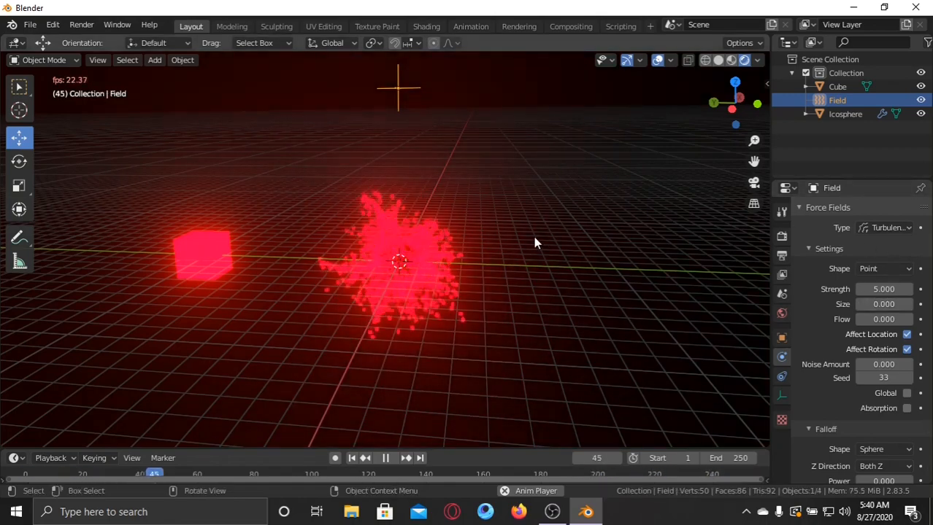
{"action": "middle_click_drag", "start_coordinate": [534, 242], "coordinate": [531, 261]}
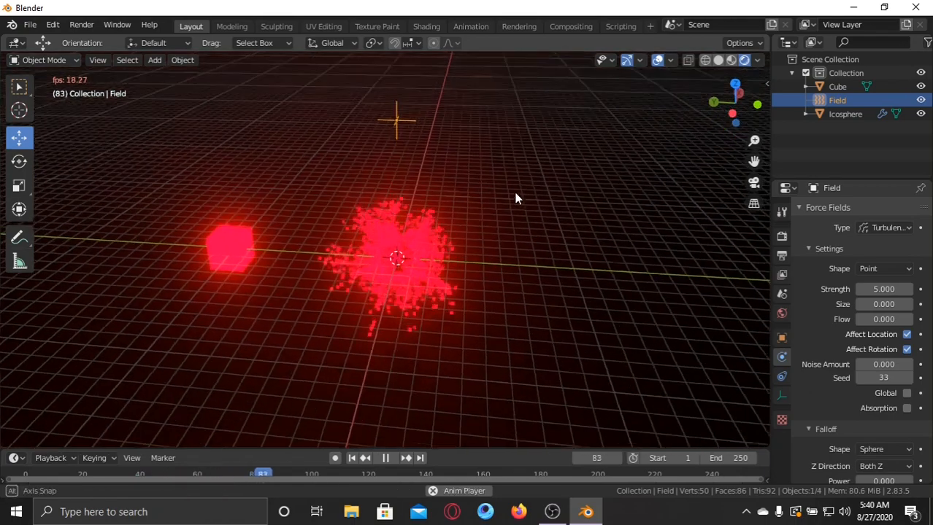
Change the force field type to Wind and examine its effect on the particles during playback.
{"action": "left_click", "coordinate": [867, 226]}
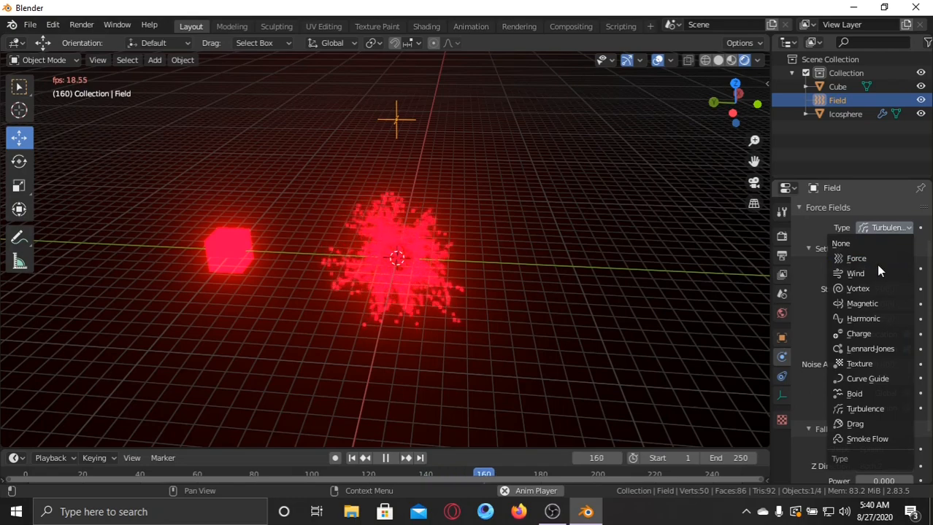
{"action": "left_click", "coordinate": [854, 274]}
{"action": "scroll", "coordinate": [501, 202], "scroll_direction": "up", "scroll_amount": 2}
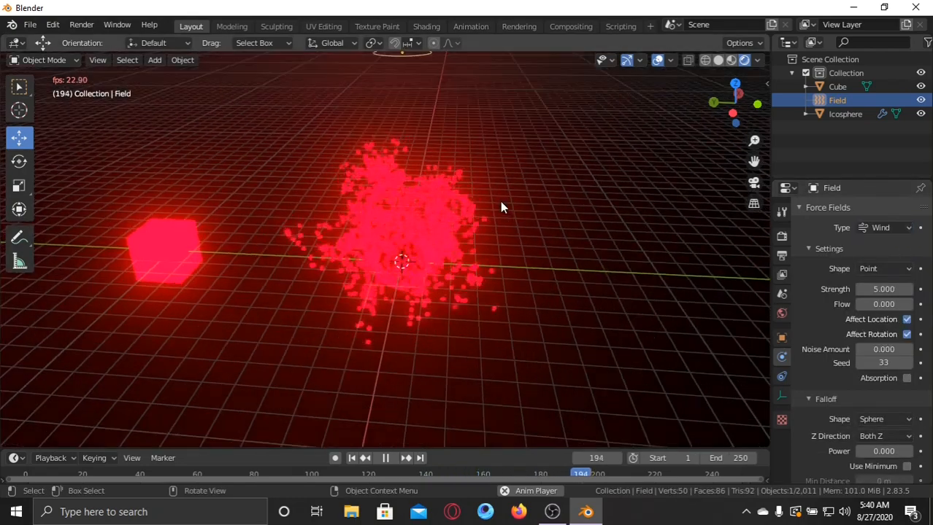
{"action": "scroll", "coordinate": [558, 226], "scroll_direction": "down", "scroll_amount": 3}
{"action": "middle_click_drag", "start_coordinate": [556, 226], "coordinate": [573, 206]}
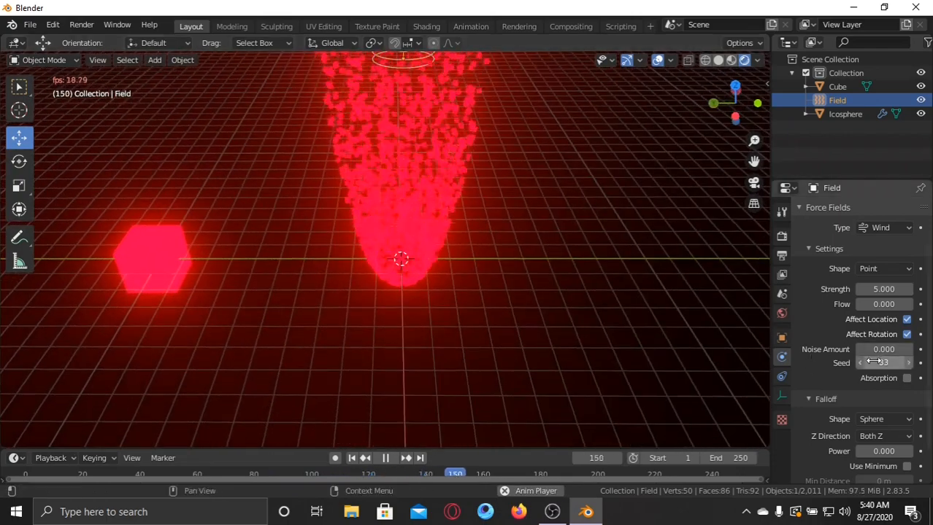
Set the force field's Seed to 10 and examine the particle stream during playback.
{"action": "left_click", "coordinate": [900, 363]}
{"action": "type", "text": "1"}
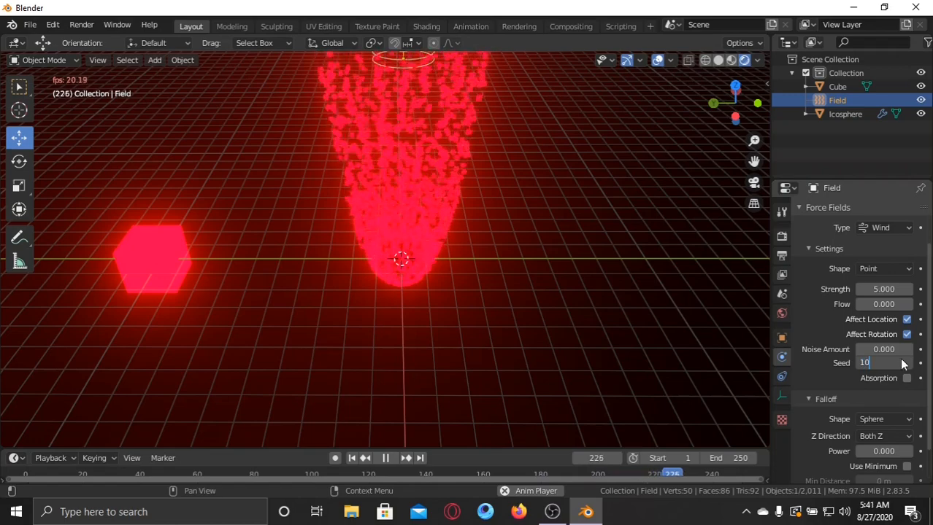
{"action": "type", "text": "0"}
{"action": "key", "text": "Return"}
{"action": "right_click", "coordinate": [577, 230]}
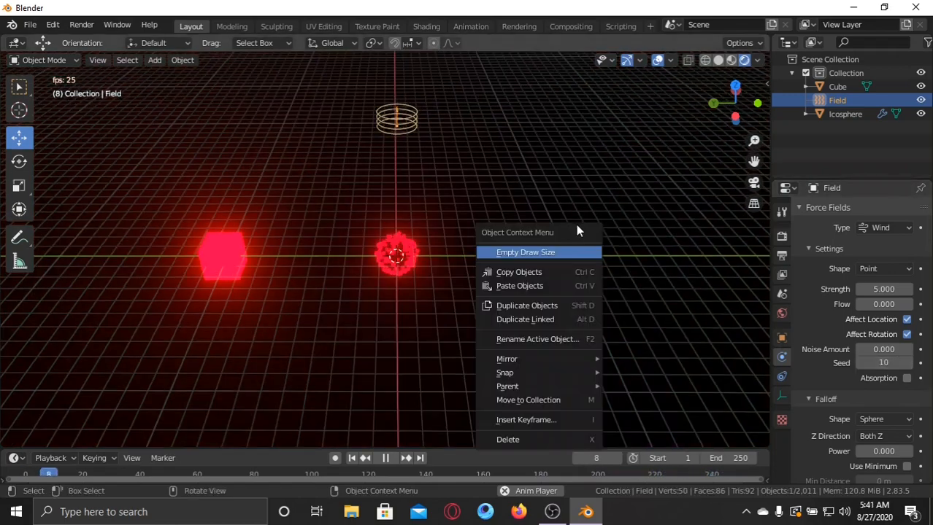
{"action": "left_click", "coordinate": [596, 172]}
{"action": "mouse_move", "coordinate": [602, 197]}
{"action": "middle_mouse_down"}
{"action": "mouse_move", "coordinate": [583, 178]}
{"action": "mouse_move", "coordinate": [599, 198]}
{"action": "mouse_move", "coordinate": [594, 207]}
{"action": "middle_mouse_up"}
{"action": "scroll", "coordinate": [581, 180], "scroll_direction": "up", "scroll_amount": 2}
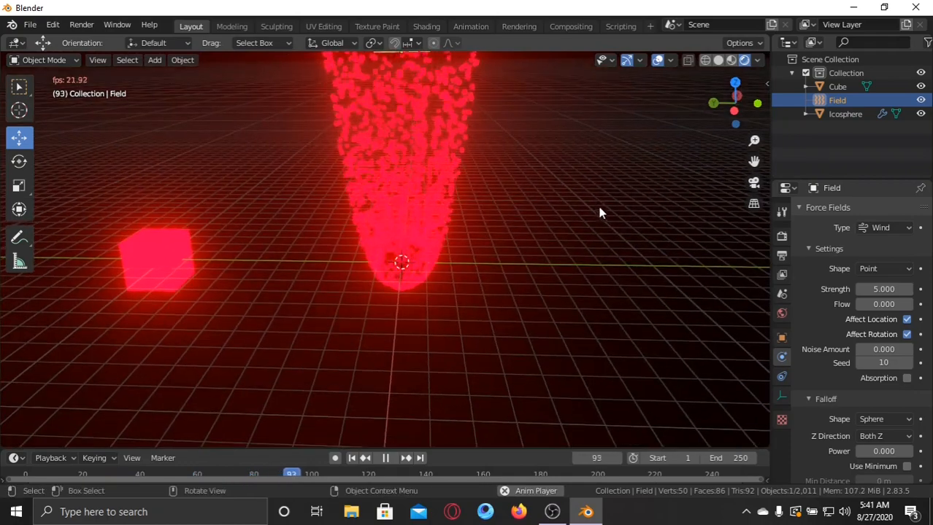
{"action": "middle_click_drag", "start_coordinate": [536, 267], "coordinate": [716, 252]}
Change the force field type to Vortex and examine how the particles spread during playback.
{"action": "left_click", "coordinate": [850, 227]}
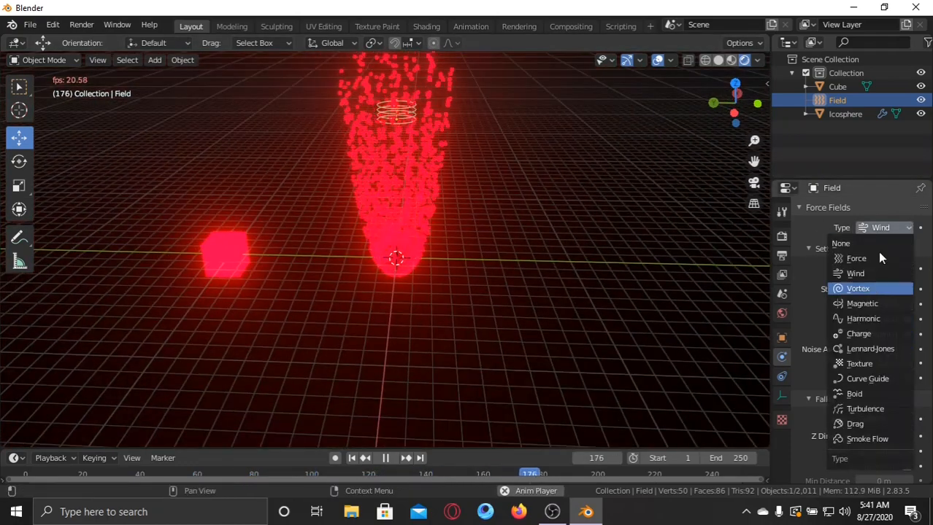
{"action": "left_click", "coordinate": [876, 287]}
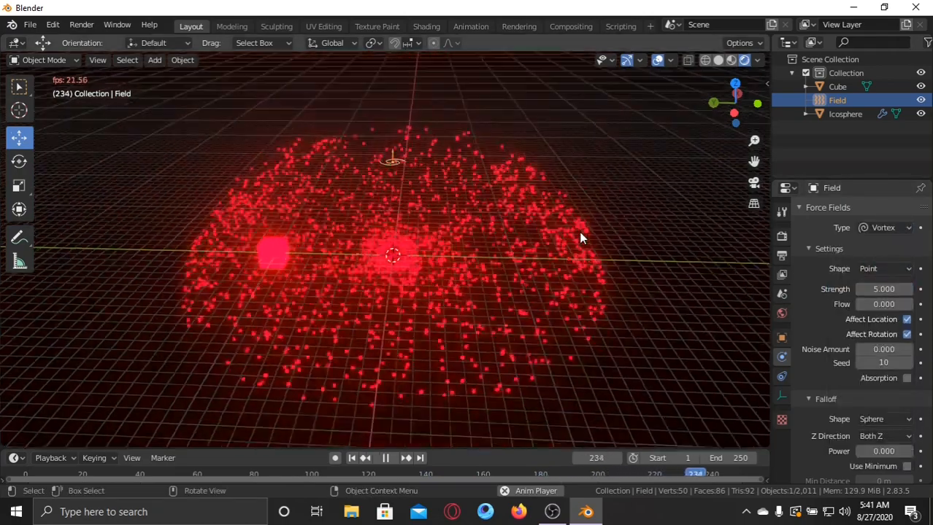
{"action": "middle_click_drag", "start_coordinate": [581, 233], "coordinate": [561, 234]}
{"action": "scroll", "coordinate": [543, 241], "scroll_direction": "down", "scroll_amount": 2}
{"action": "scroll", "coordinate": [542, 243], "scroll_direction": "down", "scroll_amount": 2}
{"action": "middle_click_drag", "start_coordinate": [502, 266], "coordinate": [489, 278]}
{"action": "scroll", "coordinate": [488, 280], "scroll_direction": "down", "scroll_amount": 3}
{"action": "scroll", "coordinate": [485, 284], "scroll_direction": "up", "scroll_amount": 5}
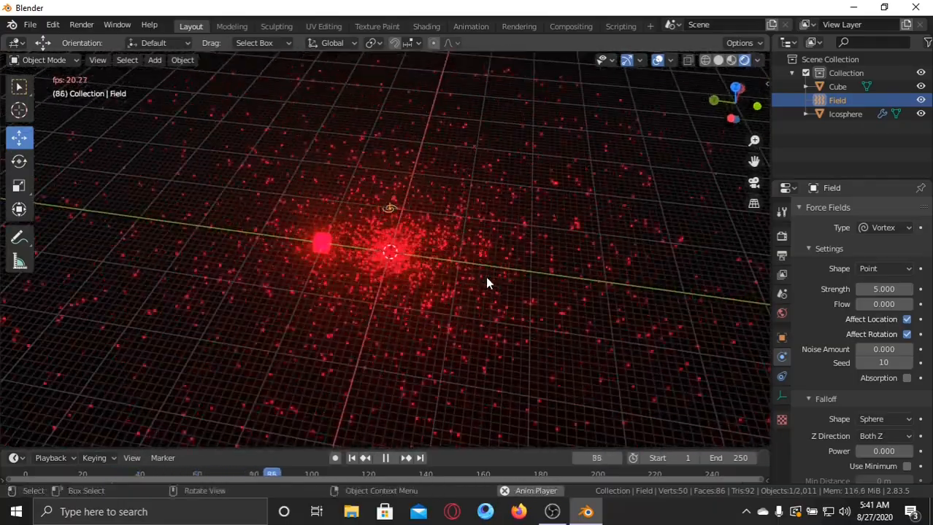
Examine the vortex-driven particles around the icosphere up close and from lower viewing angles during playback.
{"action": "scroll", "coordinate": [494, 262], "scroll_direction": "up", "scroll_amount": 2}
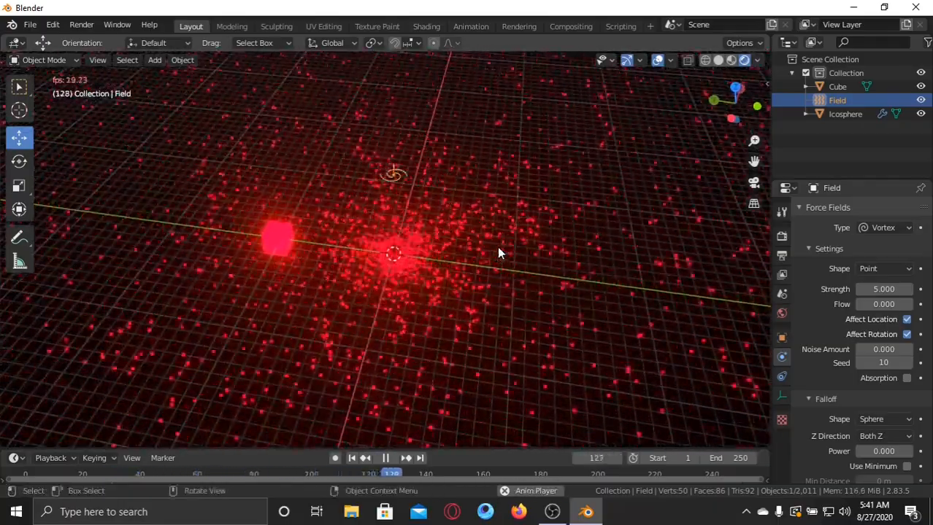
{"action": "mouse_move", "coordinate": [498, 255]}
{"action": "middle_mouse_down"}
{"action": "mouse_move", "coordinate": [479, 232]}
{"action": "mouse_move", "coordinate": [486, 278]}
{"action": "mouse_move", "coordinate": [478, 238]}
{"action": "mouse_move", "coordinate": [492, 241]}
{"action": "middle_mouse_up"}
{"action": "scroll", "coordinate": [486, 272], "scroll_direction": "down", "scroll_amount": 6}
{"action": "middle_click_drag", "start_coordinate": [499, 270], "coordinate": [493, 194]}
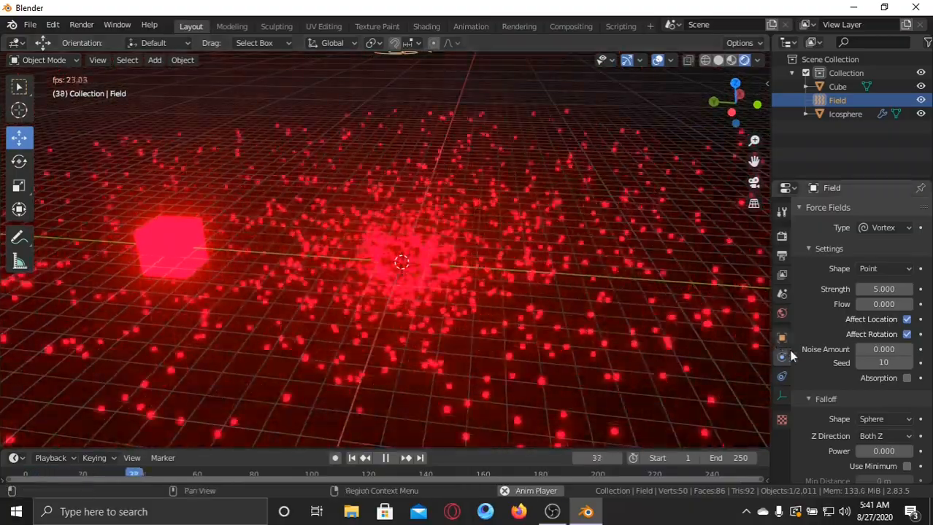
{"action": "middle_click_drag", "start_coordinate": [437, 193], "coordinate": [416, 203]}
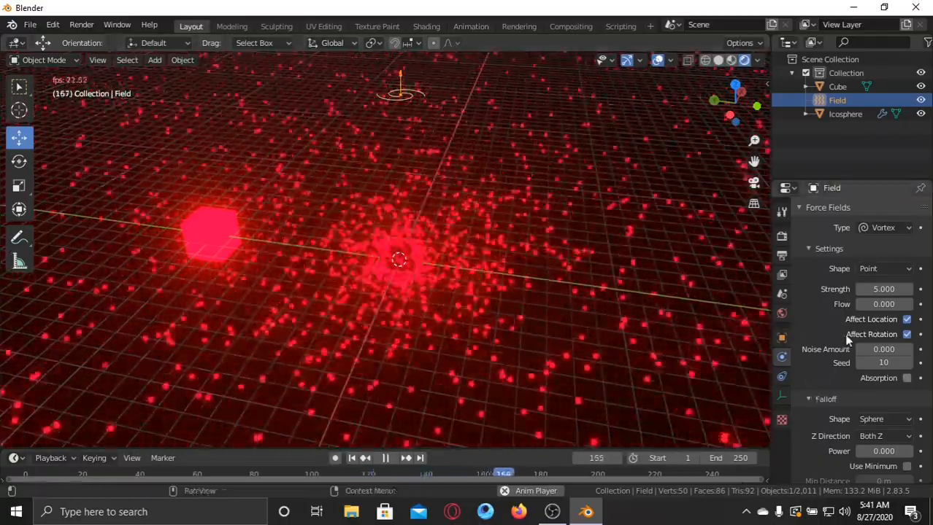
{"action": "middle_click_drag", "start_coordinate": [360, 178], "coordinate": [508, 153]}
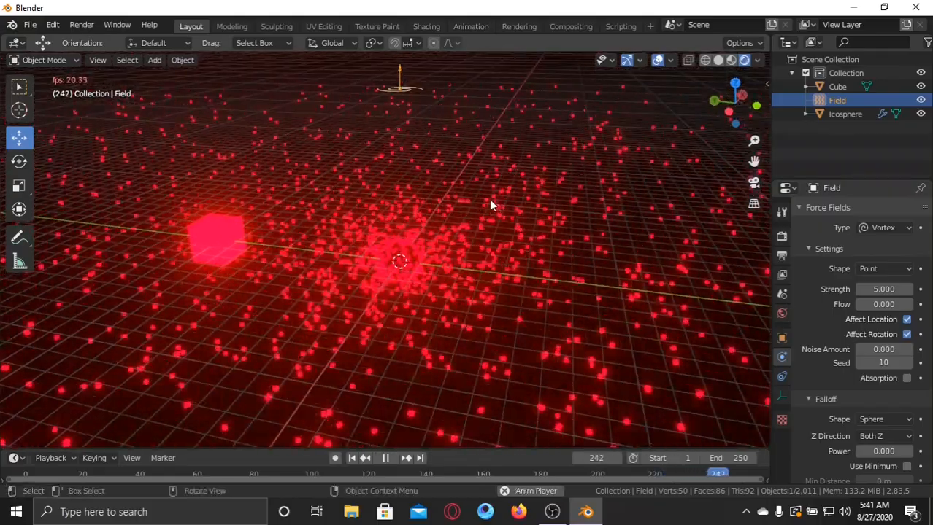
Clear the object selection and examine the particle spread from a higher, wider viewpoint during playback.
{"action": "left_click", "coordinate": [483, 196]}
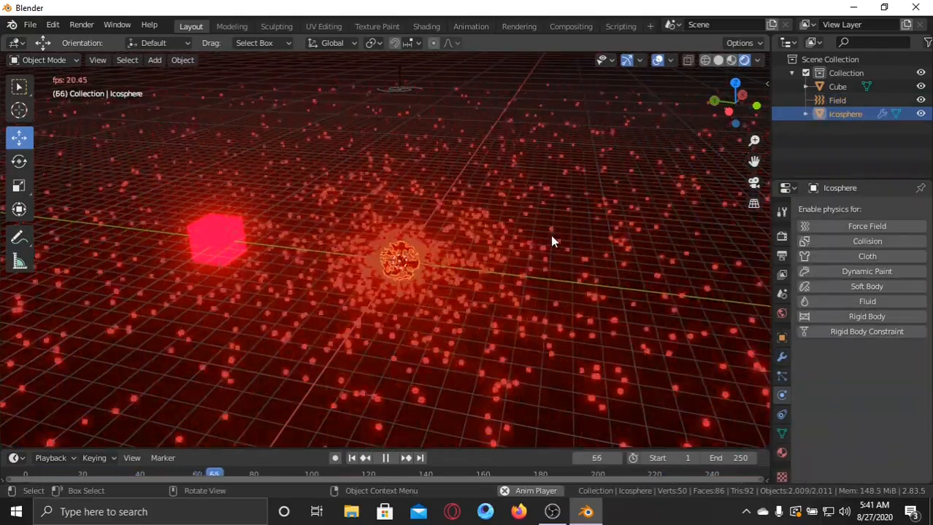
{"action": "scroll", "coordinate": [552, 238], "scroll_direction": "down", "scroll_amount": 5}
{"action": "left_click", "coordinate": [538, 160]}
{"action": "scroll", "coordinate": [540, 161], "scroll_direction": "up", "scroll_amount": 3}
{"action": "middle_click_drag", "start_coordinate": [540, 162], "coordinate": [576, 426]}
{"action": "scroll", "coordinate": [550, 132], "scroll_direction": "up", "scroll_amount": 5}
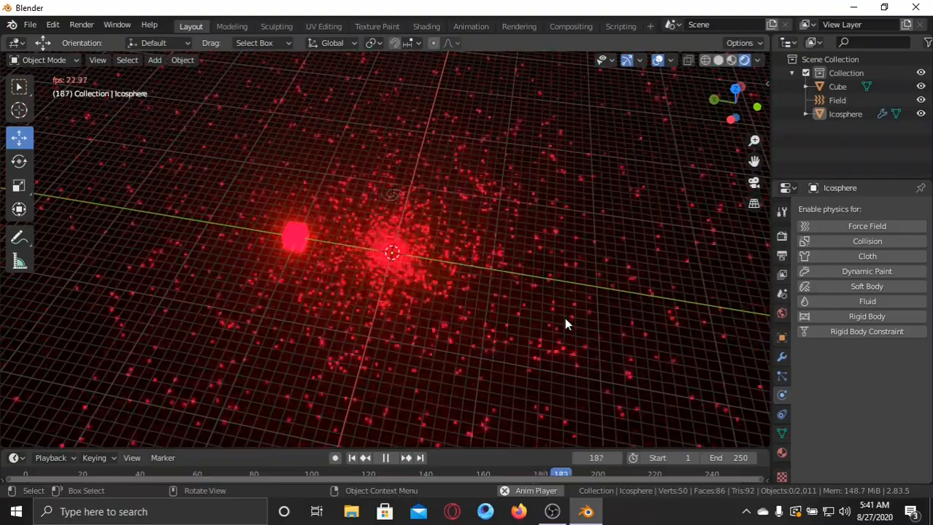